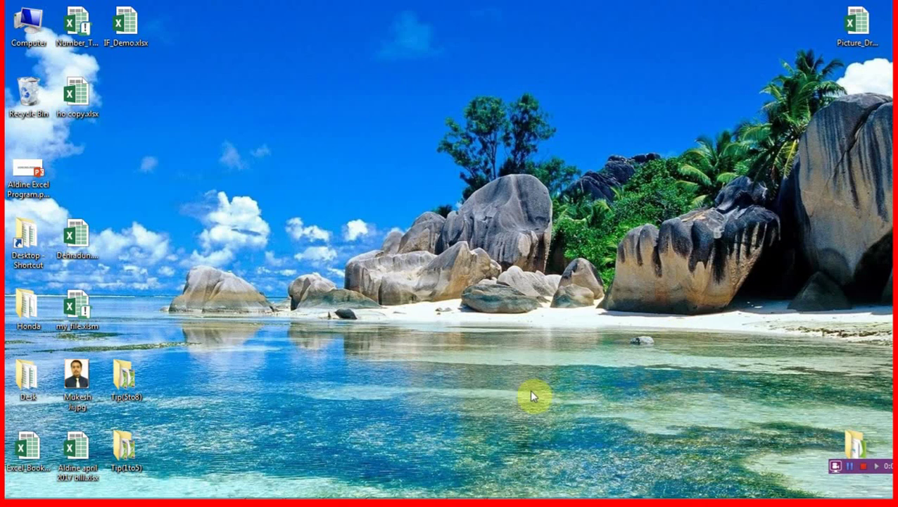
# Bring the Picture Drop Down List presentation forward and start its slide show from the first slide.
pyautogui.moveTo(504, 485)
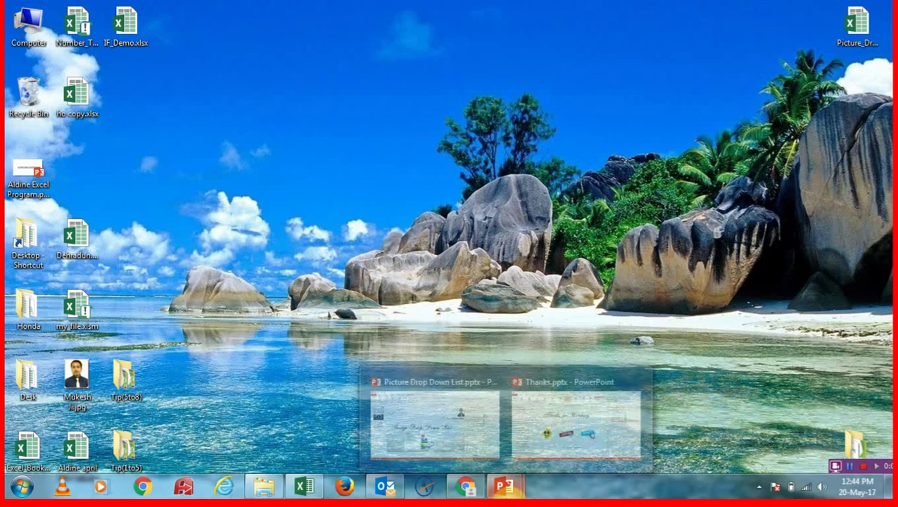
pyautogui.click(475, 430)
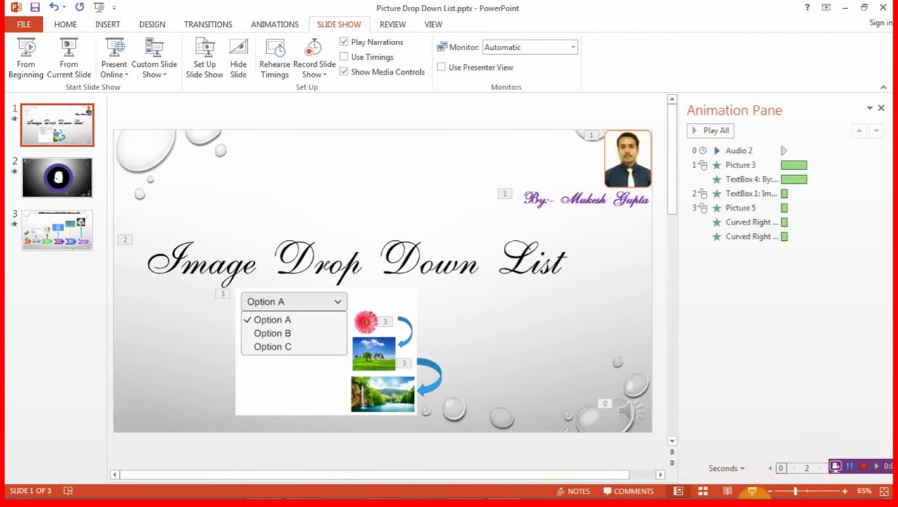
pyautogui.moveTo(715, 491)
pyautogui.press('F5')
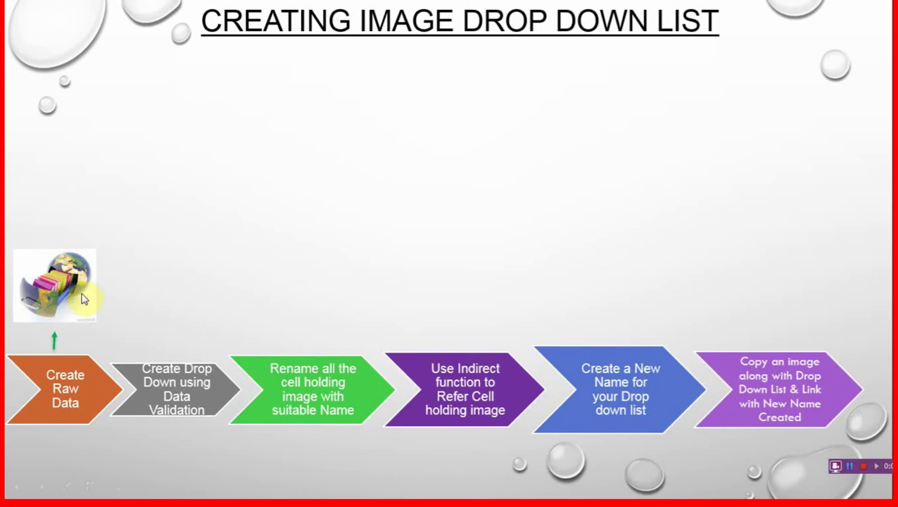
# Play slide 3's animations until all six step images show, then end the slide show.
pyautogui.click(284, 445)
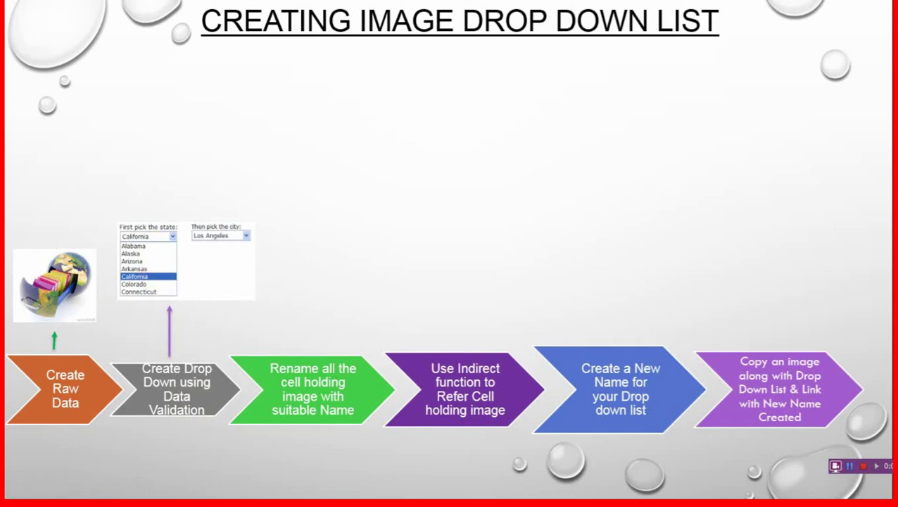
pyautogui.press('Right')
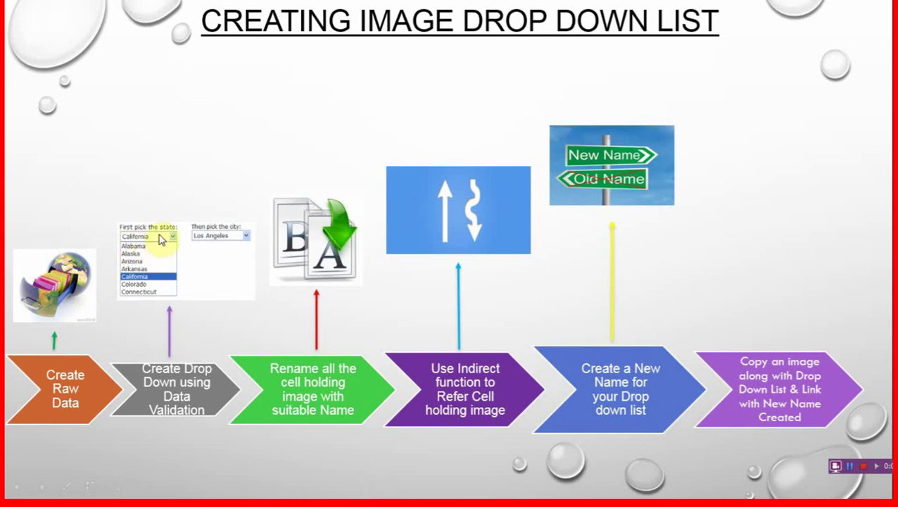
pyautogui.click(632, 412)
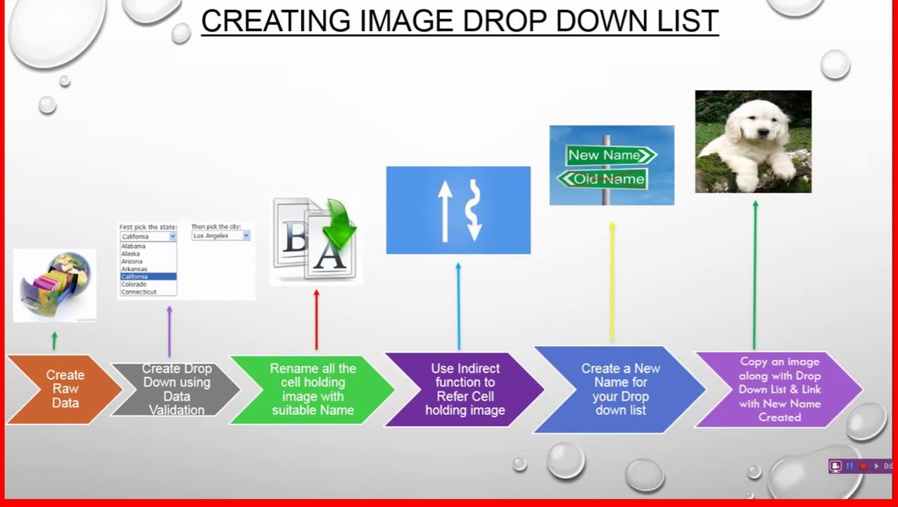
pyautogui.press('Escape')
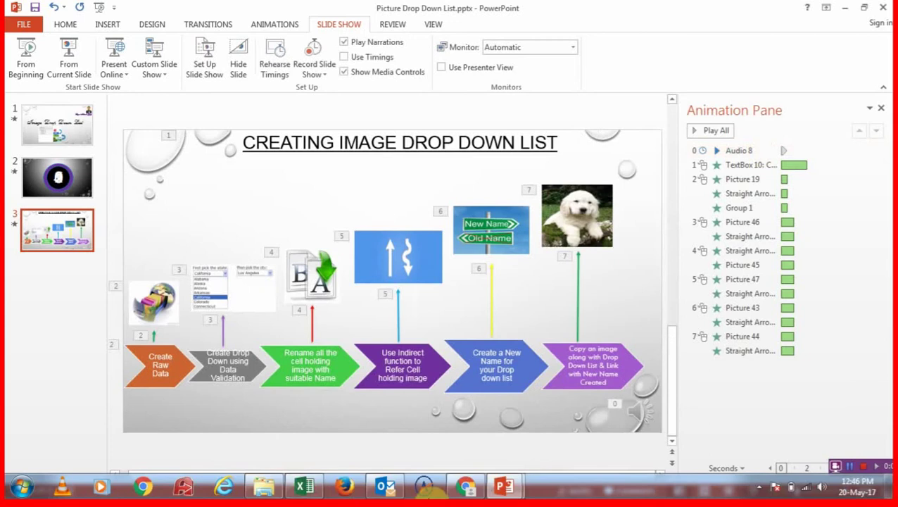
# Switch to the Picture_Dropdown workbook and inspect the TATA logo picture and its company cell.
pyautogui.click(304, 486)
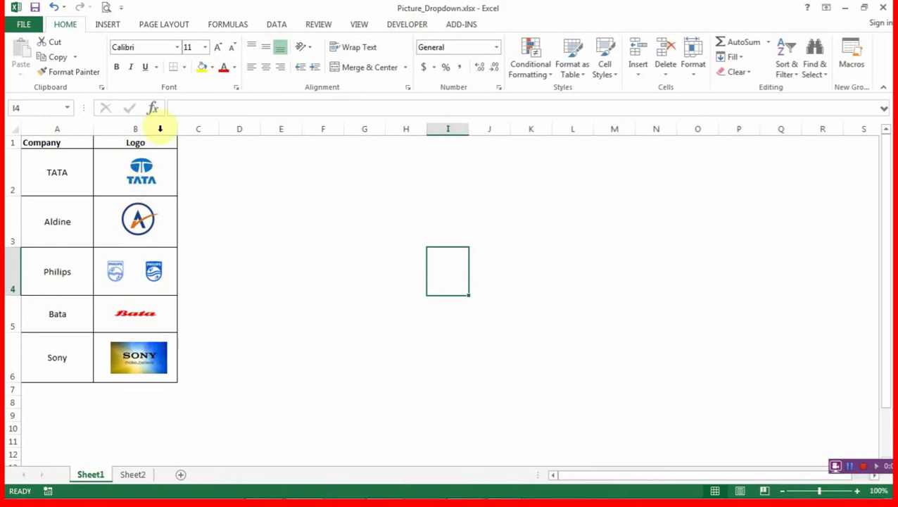
pyautogui.click(169, 179)
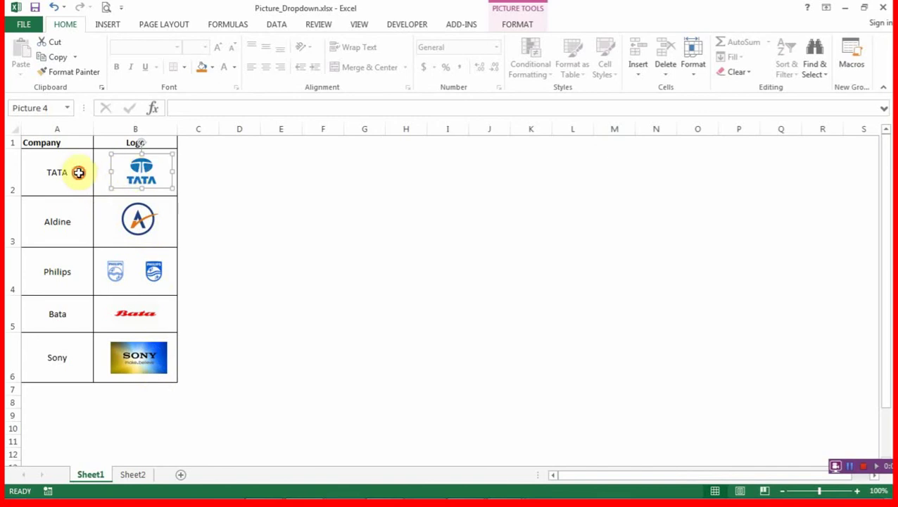
pyautogui.click(78, 173)
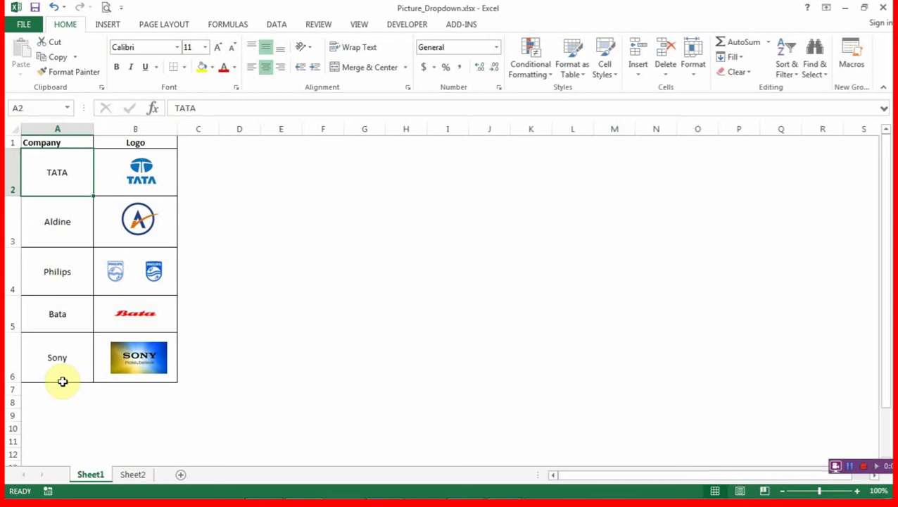
pyautogui.click(203, 187)
pyautogui.click(144, 170)
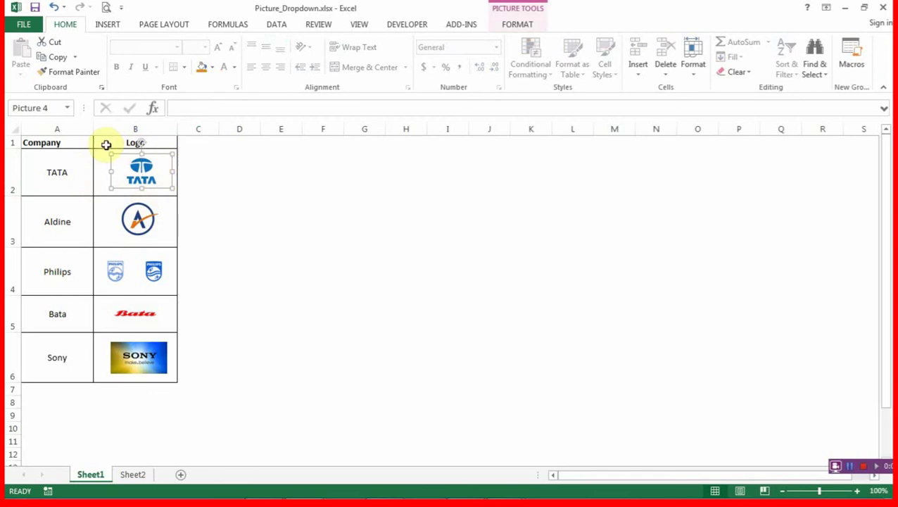
pyautogui.click(252, 197)
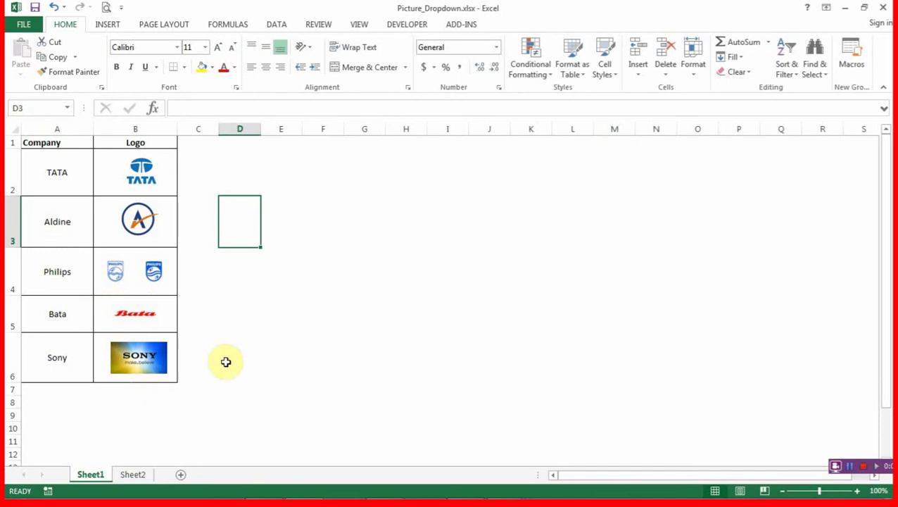
# Make row 3, the Aldine row, taller at about 77 points.
pyautogui.click(281, 313)
pyautogui.moveTo(12, 247)
pyautogui.mouseDown()
pyautogui.moveTo(13, 261)
pyautogui.moveTo(14, 251)
pyautogui.mouseUp()
pyautogui.click(308, 290)
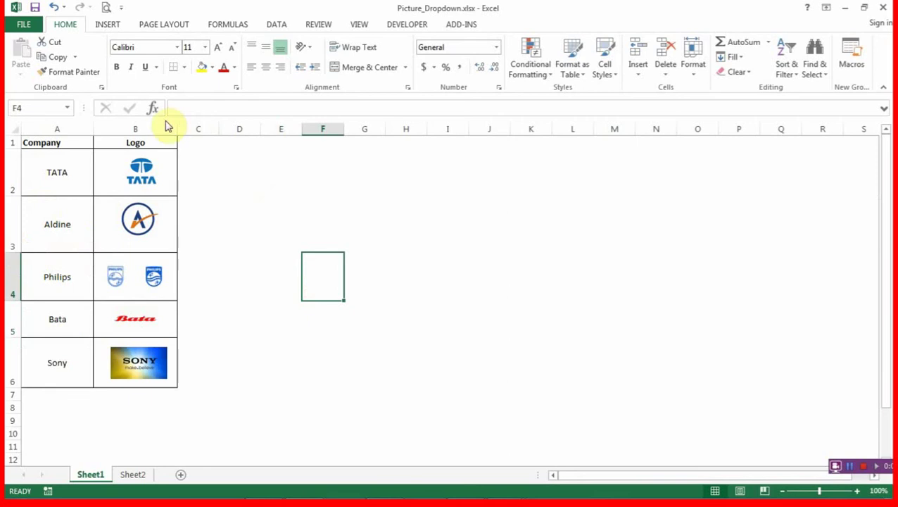
pyautogui.click(333, 205)
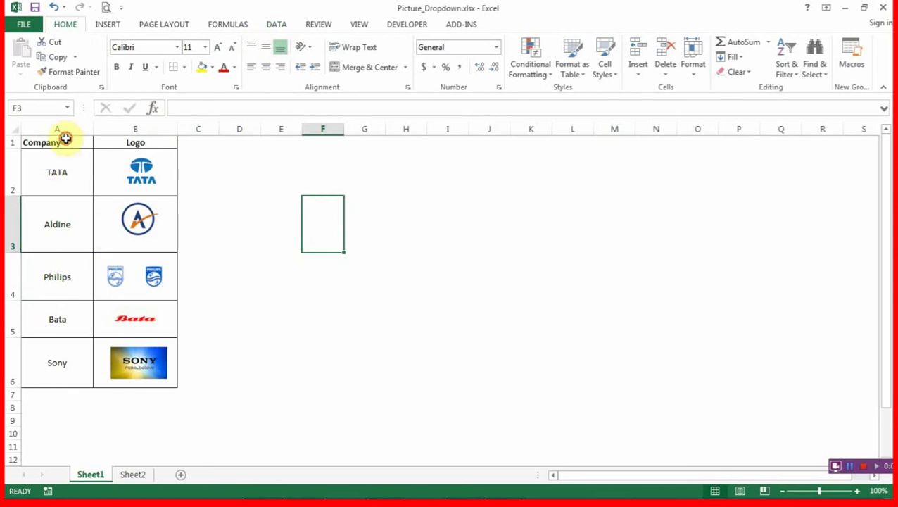
# Create the name 'Company' from A1:A6 with Create from Selection using the top row.
pyautogui.moveTo(65, 139); pyautogui.dragTo(60, 362)
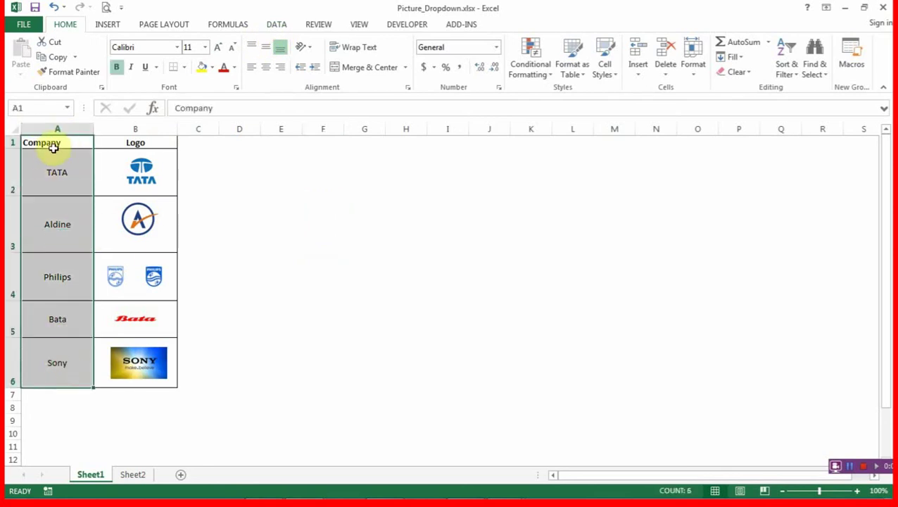
pyautogui.moveTo(54, 149); pyautogui.dragTo(57, 373)
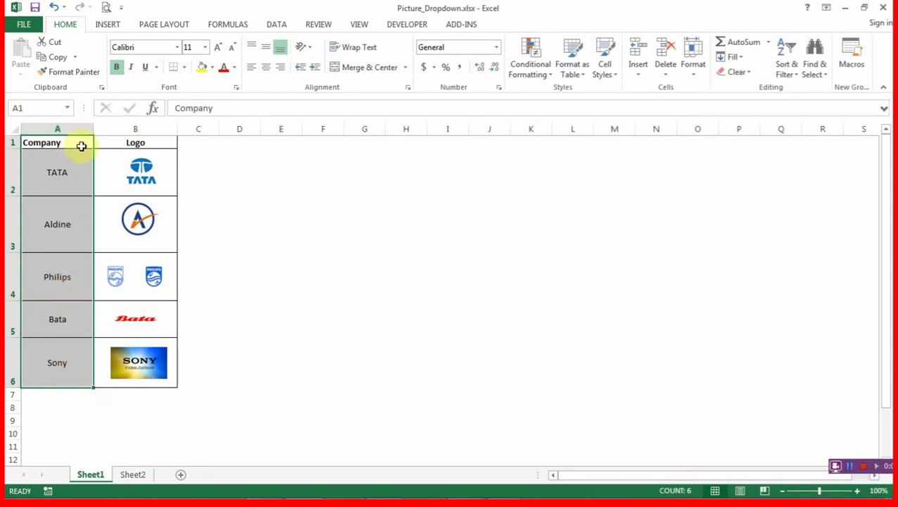
pyautogui.click(282, 25)
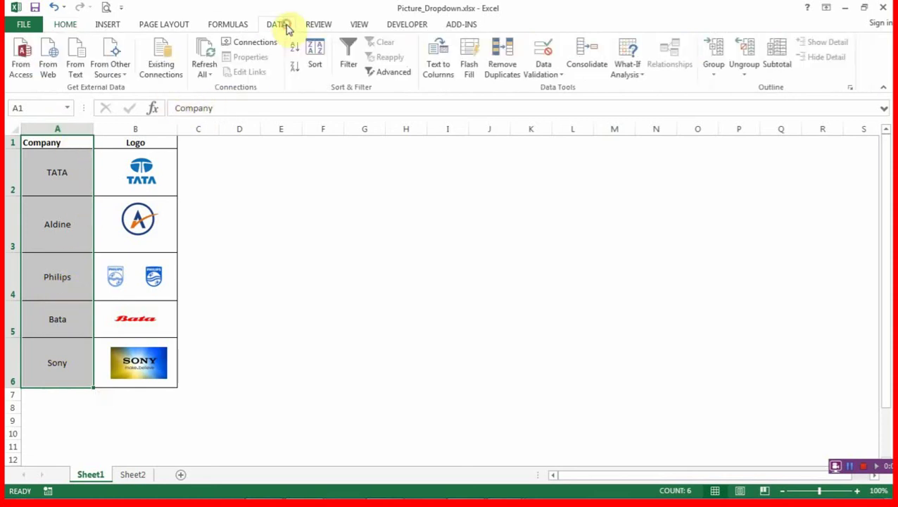
pyautogui.click(227, 24)
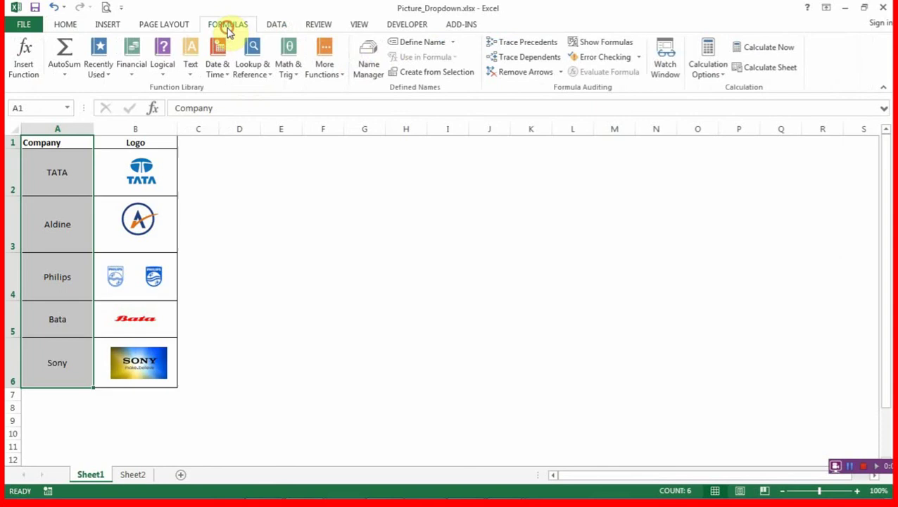
pyautogui.click(375, 75)
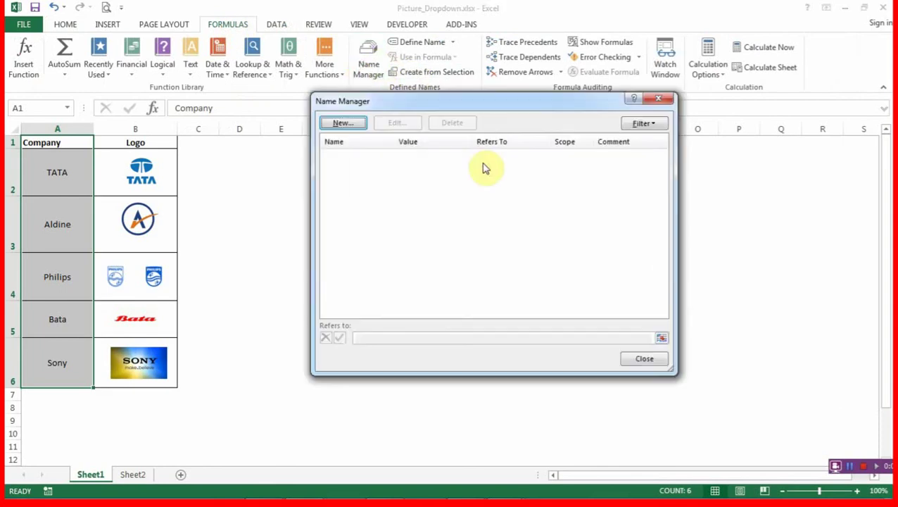
pyautogui.click(658, 98)
pyautogui.moveTo(67, 143); pyautogui.dragTo(60, 352)
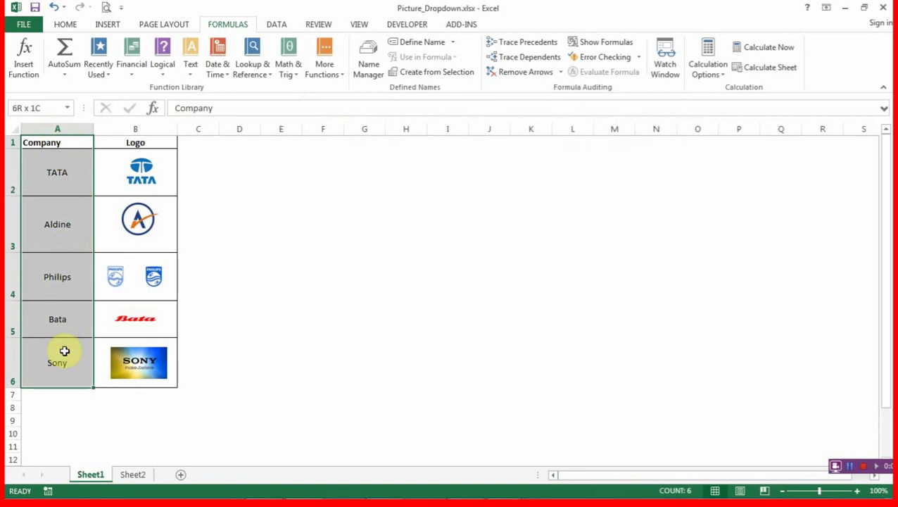
pyautogui.click(430, 76)
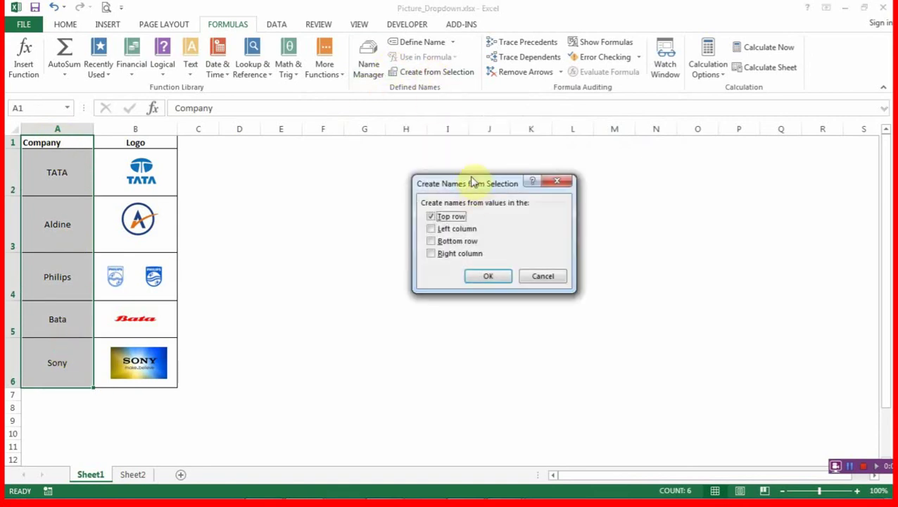
pyautogui.moveTo(475, 183); pyautogui.dragTo(387, 217)
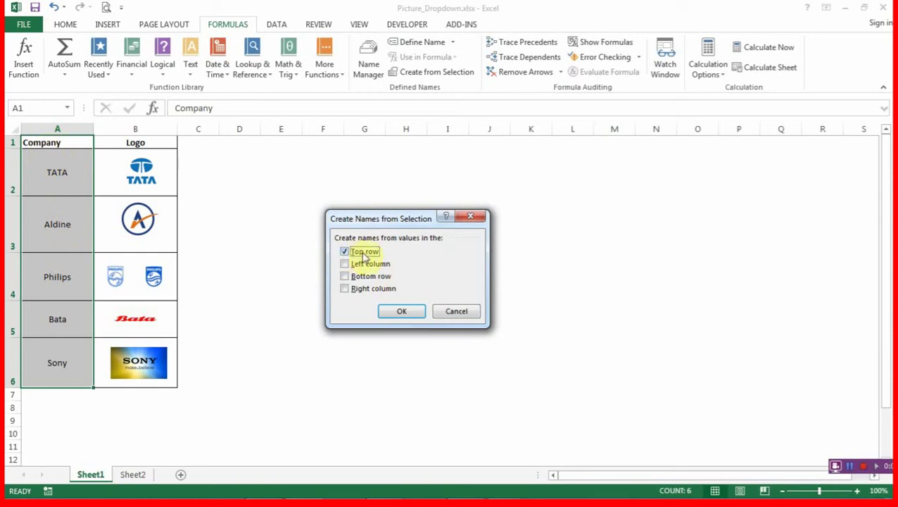
pyautogui.click(414, 311)
pyautogui.click(454, 292)
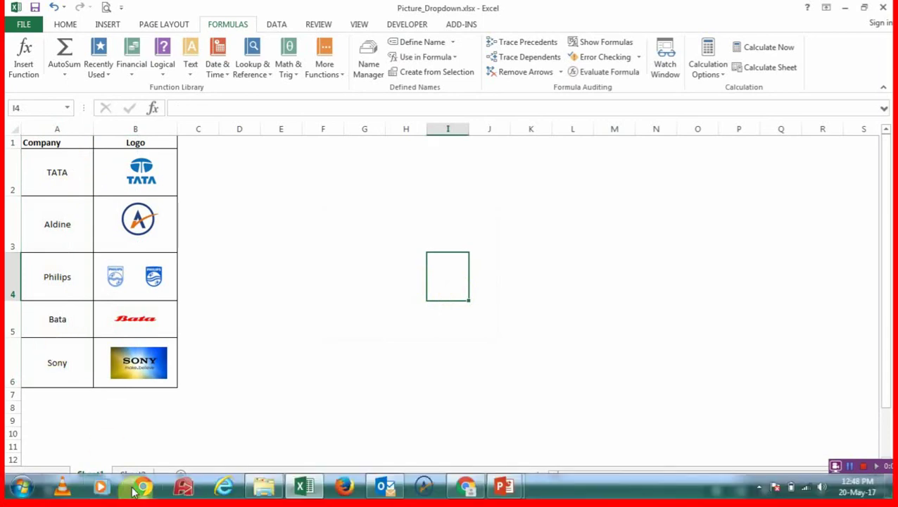
# On Sheet2, give cell E2 List data validation with source =Company.
pyautogui.click(141, 473)
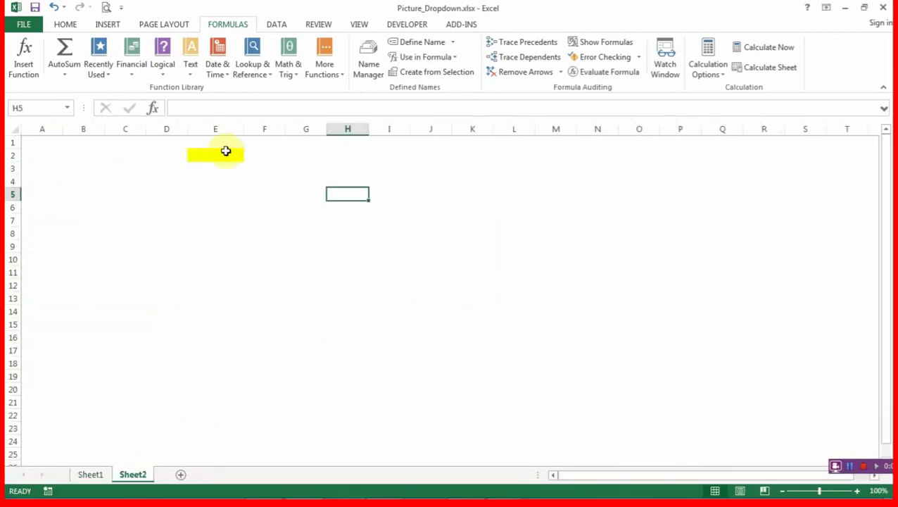
pyautogui.click(225, 152)
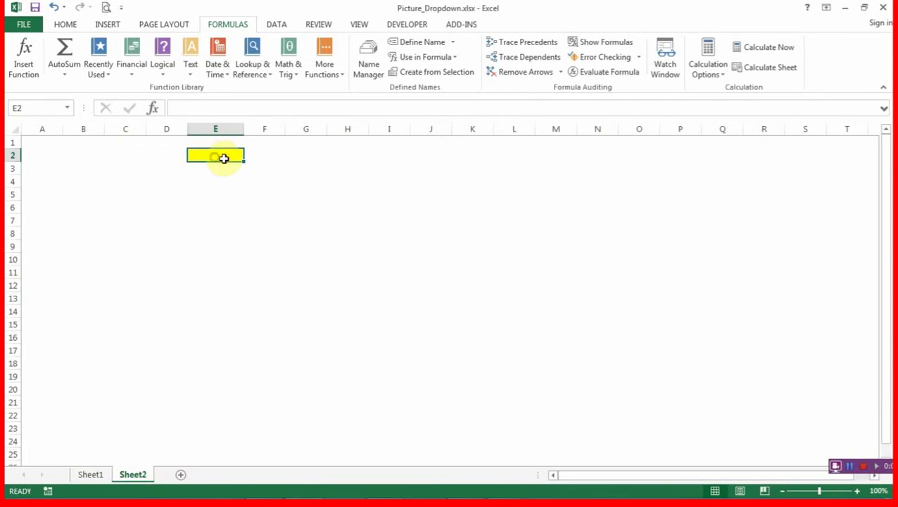
pyautogui.click(273, 24)
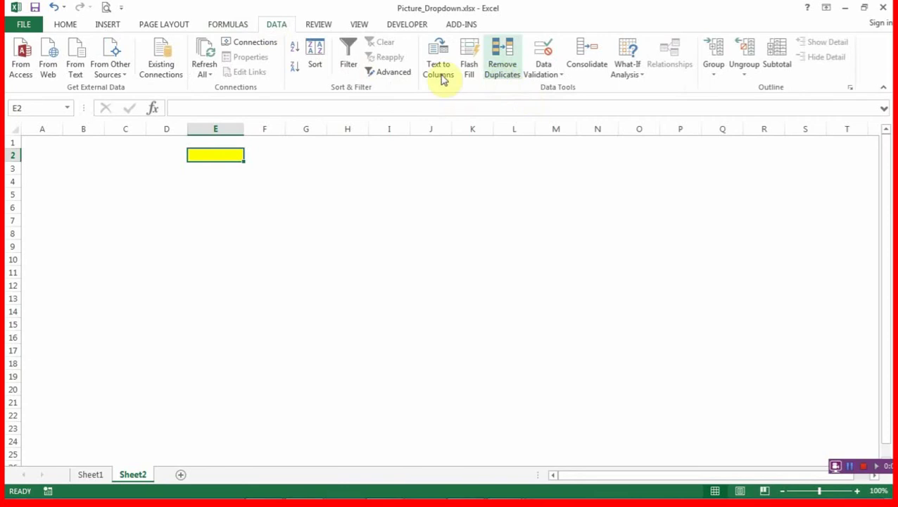
pyautogui.click(551, 72)
pyautogui.click(571, 88)
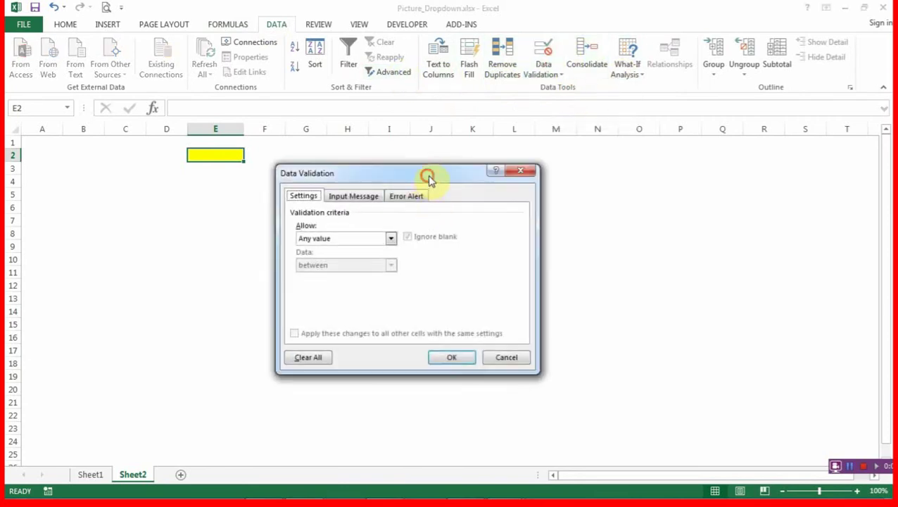
pyautogui.click(441, 226)
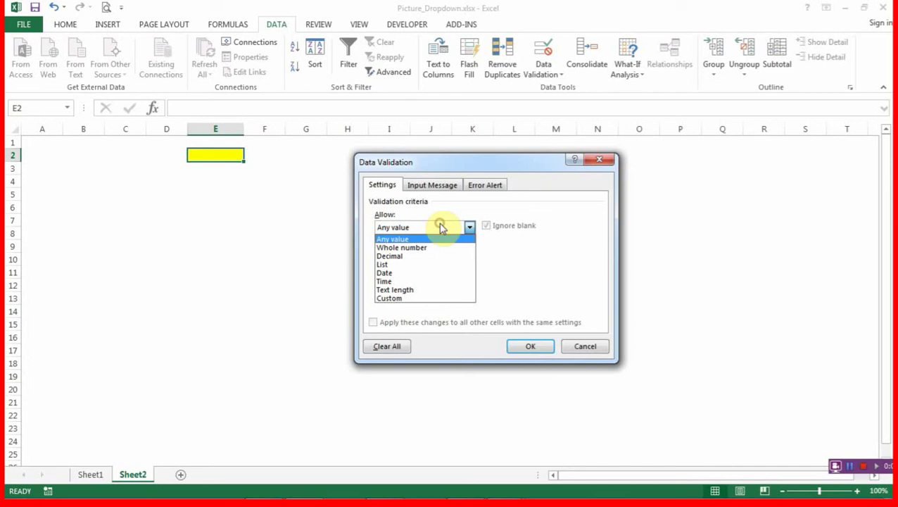
pyautogui.click(396, 265)
pyautogui.click(411, 280)
pyautogui.write('=Company')
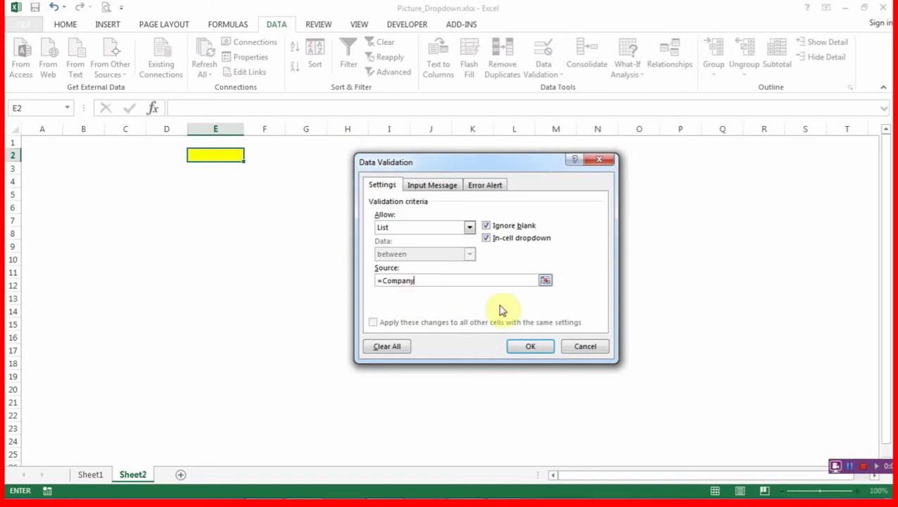
pyautogui.click(539, 346)
pyautogui.click(420, 269)
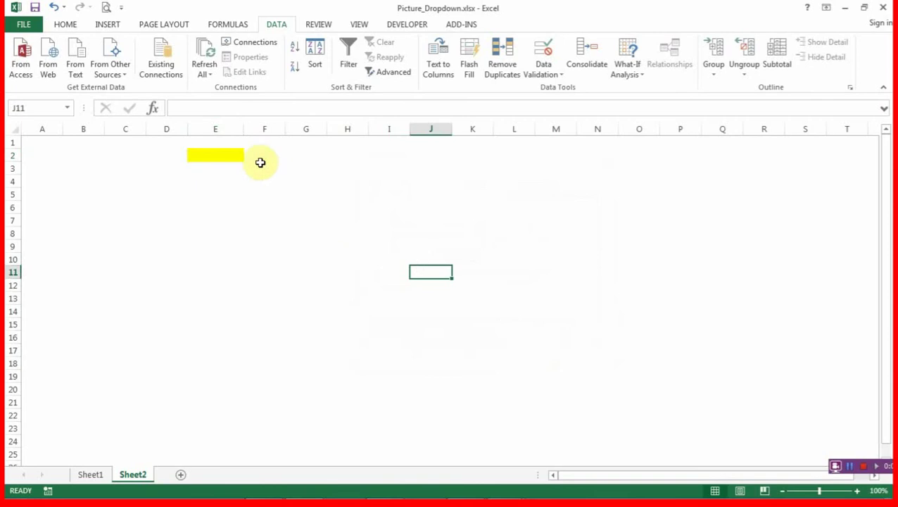
# Pick Philips from cell E2's company drop-down.
pyautogui.click(247, 155)
pyautogui.click(206, 154)
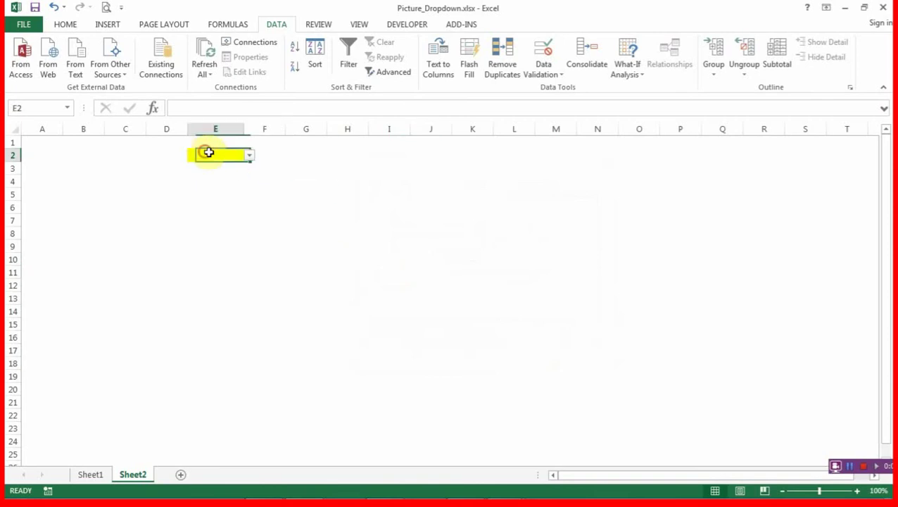
pyautogui.click(249, 155)
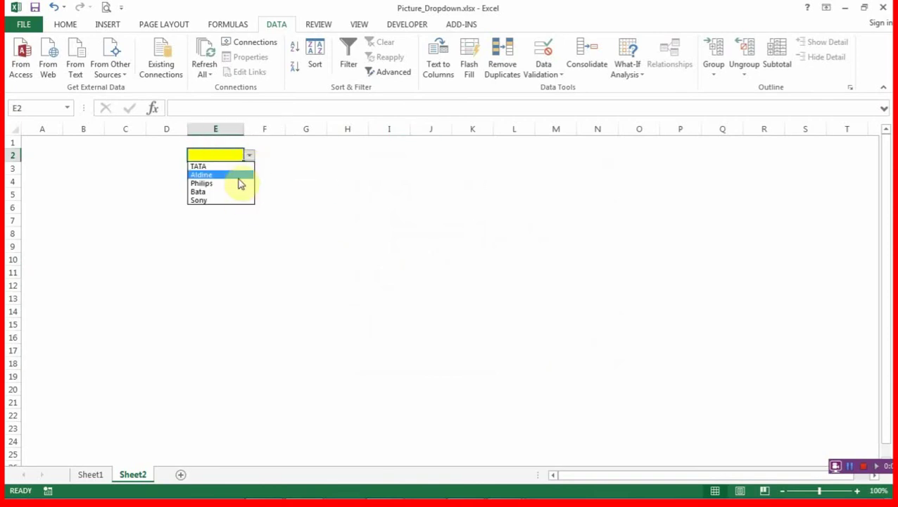
pyautogui.click(240, 183)
pyautogui.click(94, 473)
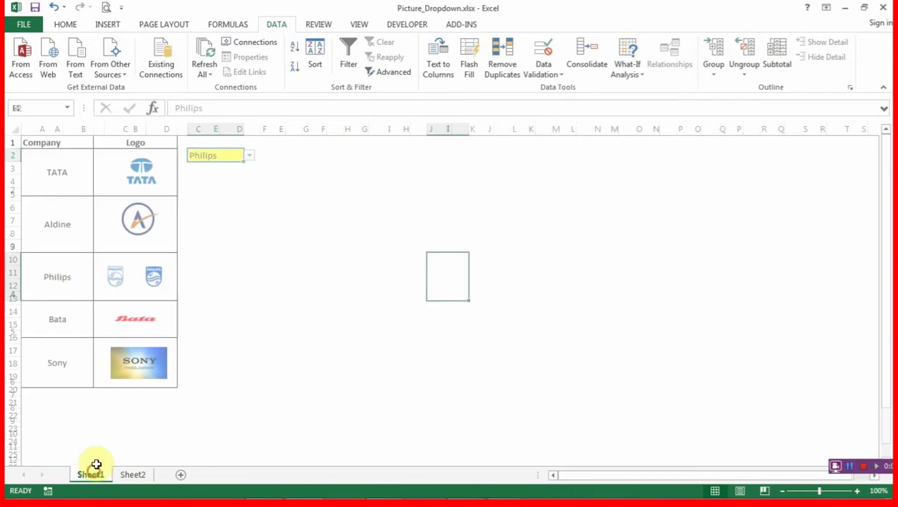
pyautogui.click(60, 275)
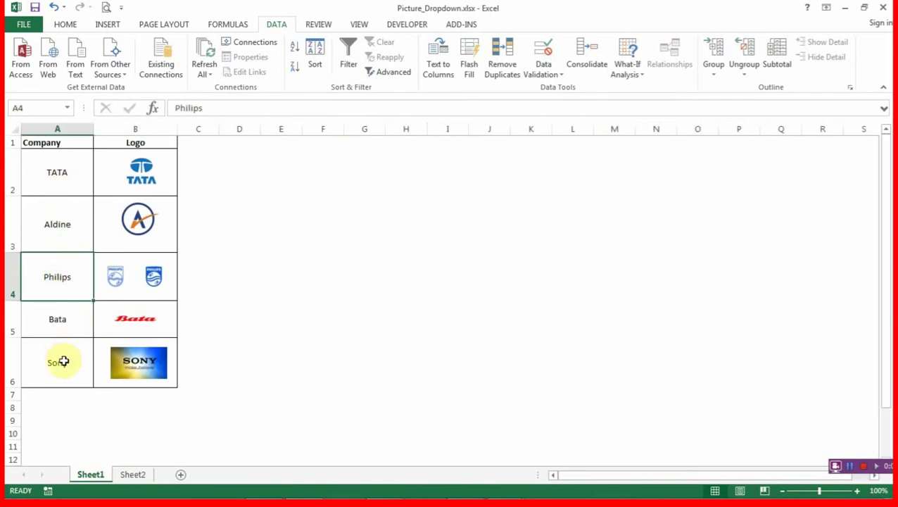
pyautogui.click(132, 474)
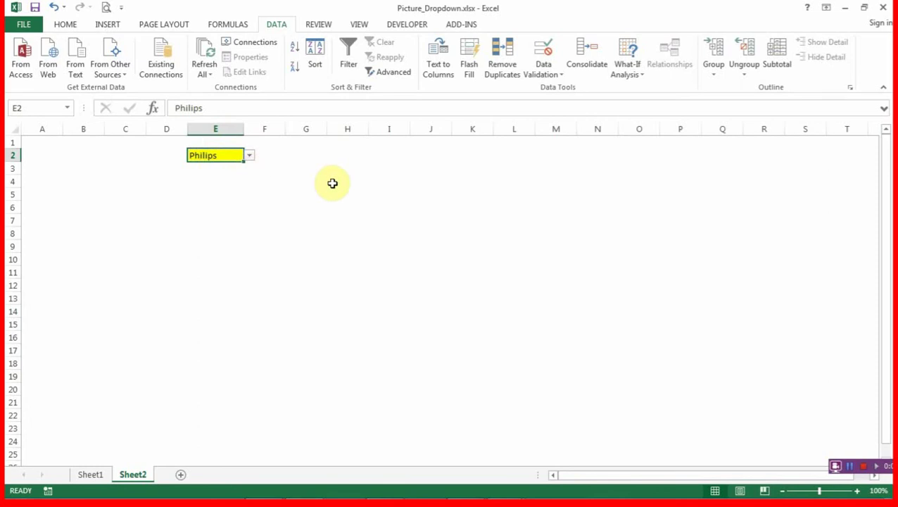
pyautogui.click(332, 183)
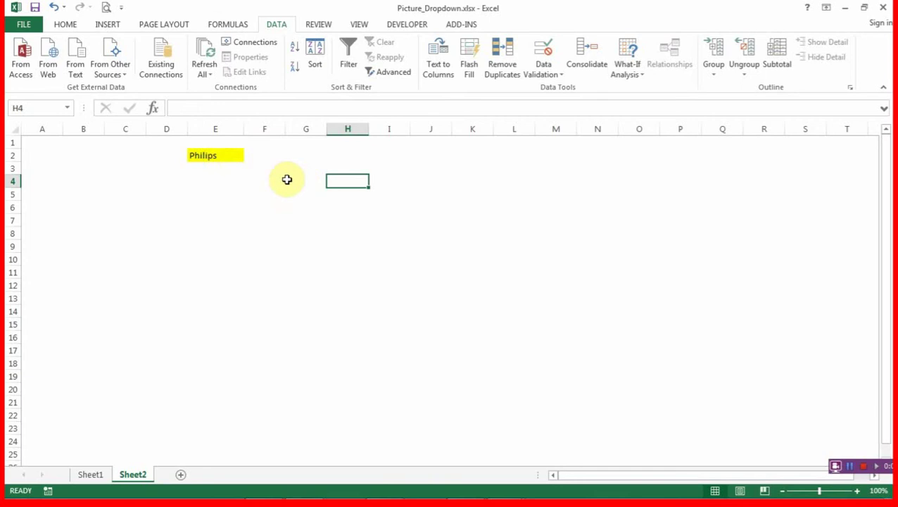
pyautogui.click(226, 155)
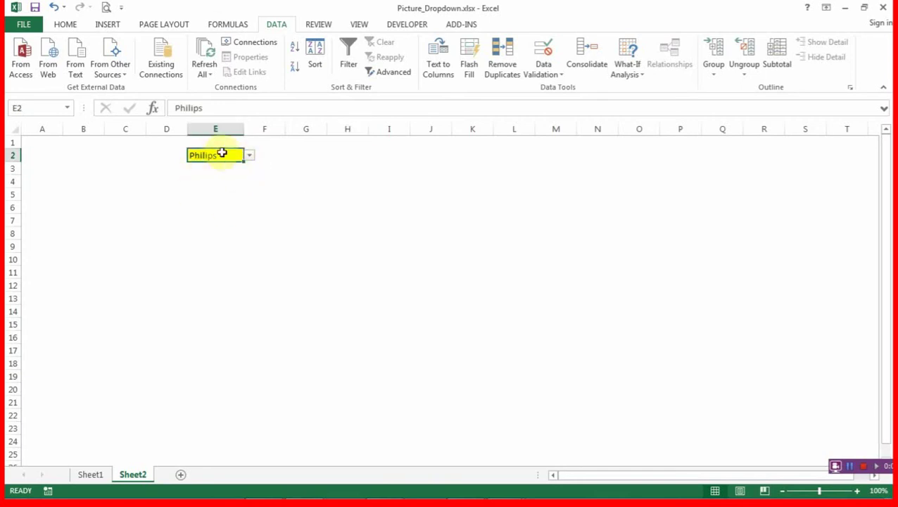
pyautogui.click(206, 159)
pyautogui.click(94, 473)
pyautogui.click(169, 165)
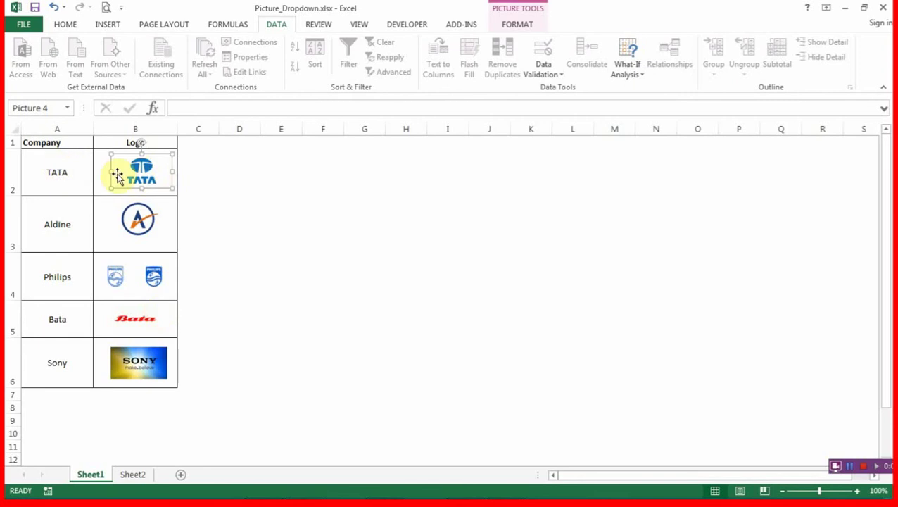
pyautogui.click(189, 187)
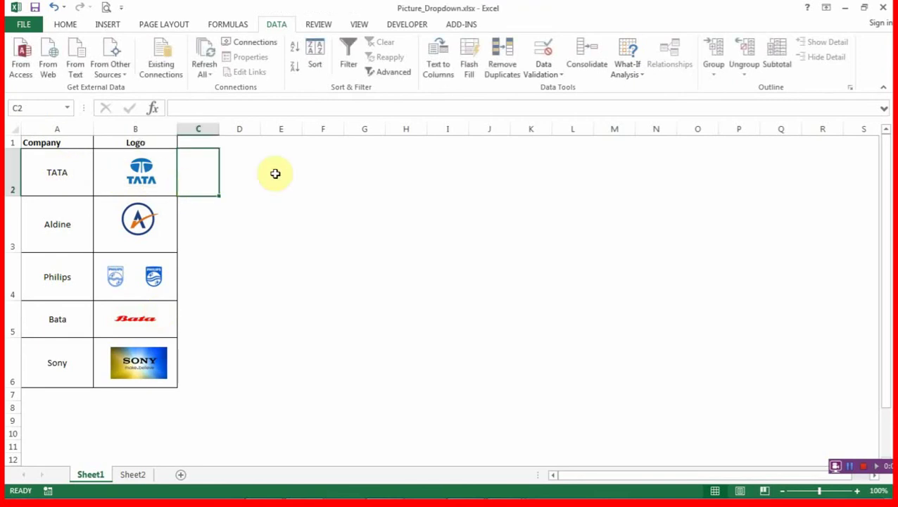
# Select the company names and logos in A2:B6 on Sheet1, with the Formulas ribbon showing.
pyautogui.press('Left')
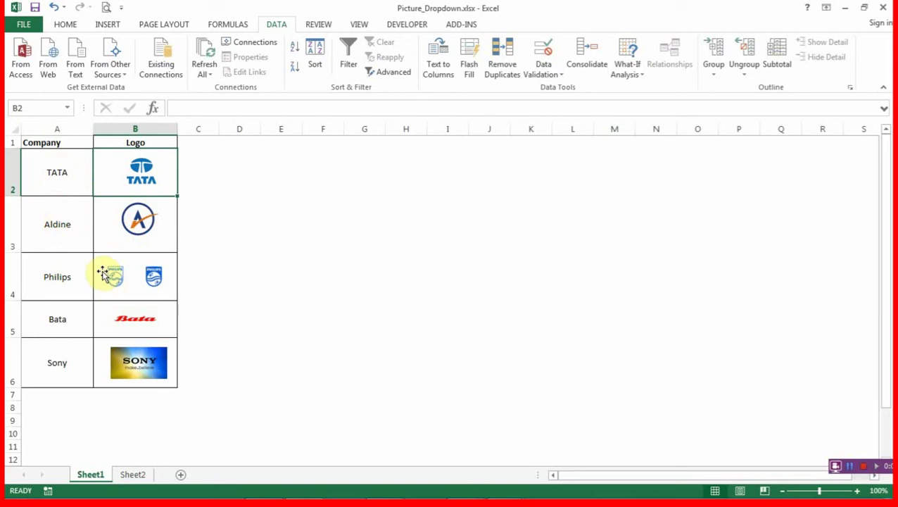
pyautogui.click(299, 264)
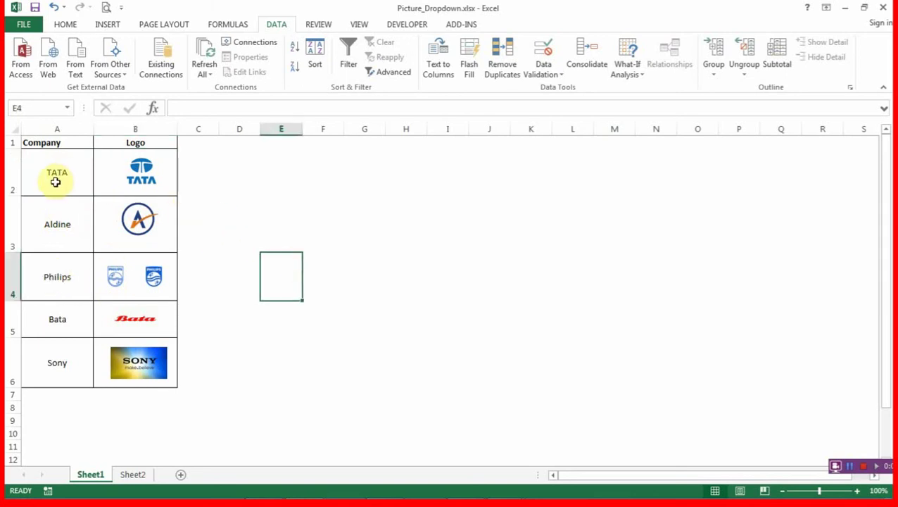
pyautogui.moveTo(56, 180)
pyautogui.mouseDown()
pyautogui.moveTo(122, 303)
pyautogui.moveTo(121, 359)
pyautogui.mouseUp()
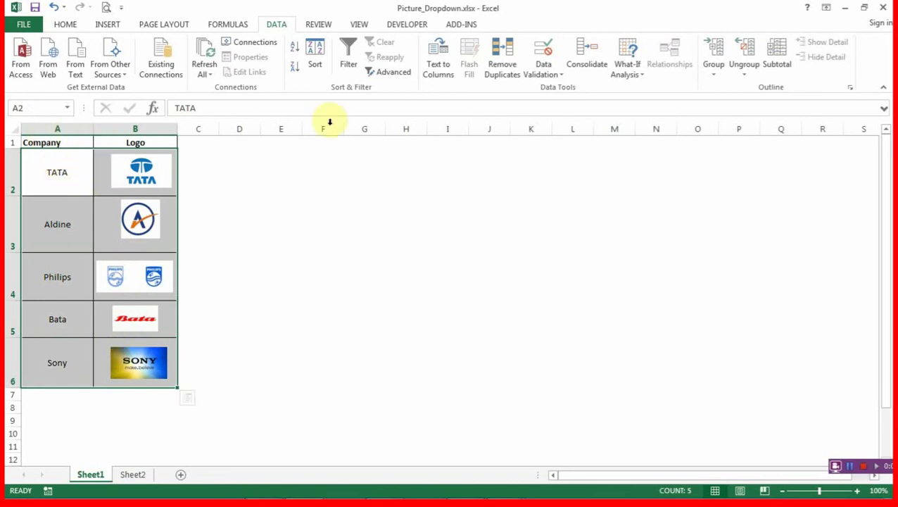
pyautogui.click(231, 27)
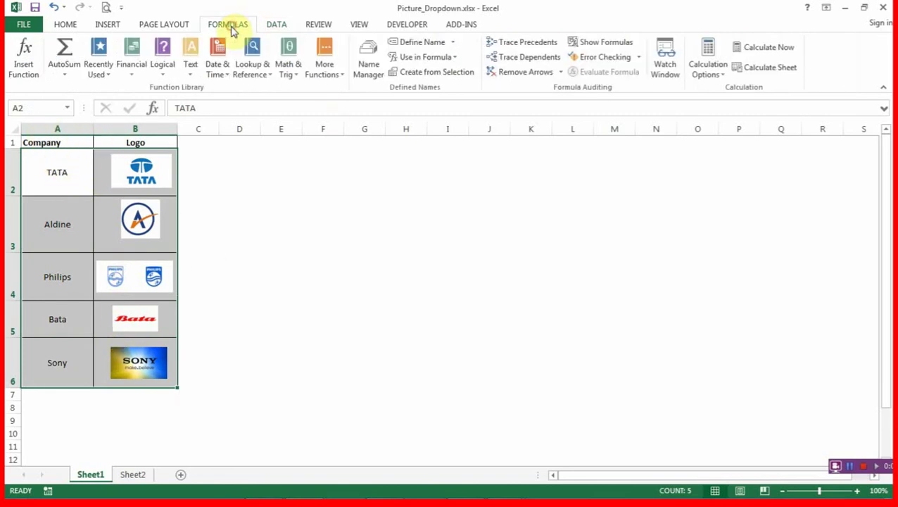
# Name each logo cell after its company using Create from Selection with Left column.
pyautogui.click(437, 73)
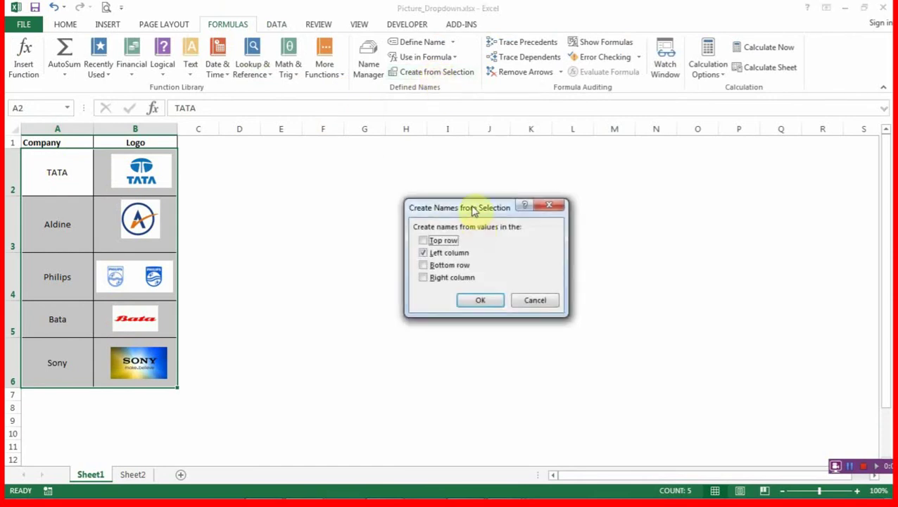
pyautogui.moveTo(469, 207); pyautogui.dragTo(409, 171)
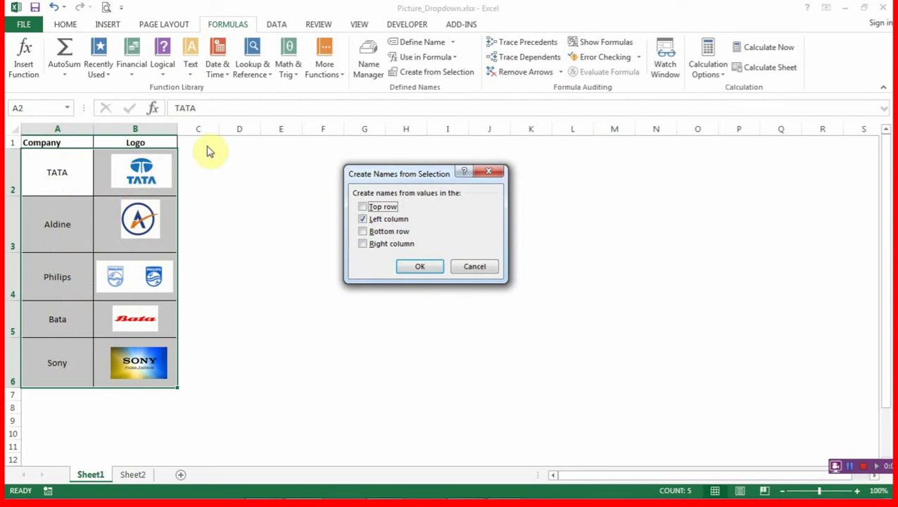
pyautogui.click(429, 268)
pyautogui.click(424, 266)
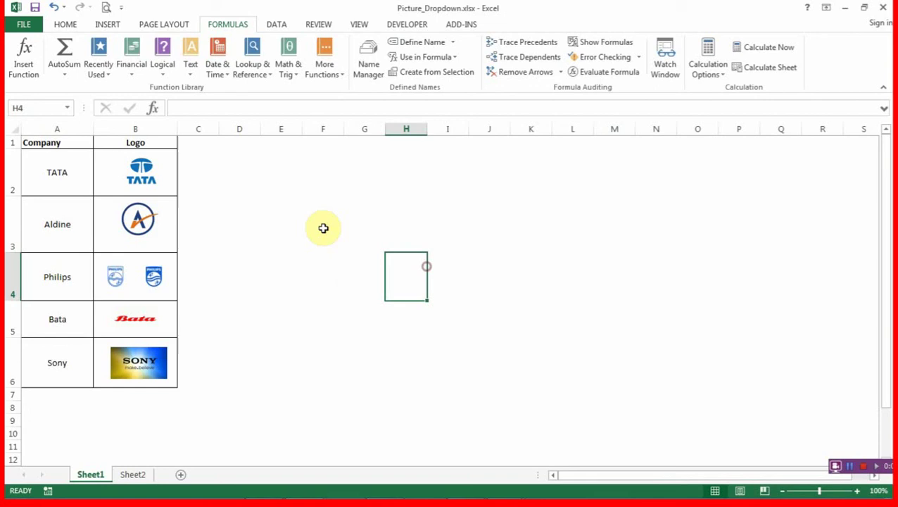
# Verify B2 is named TATA and B3 is named Aldine, then return to Sheet2.
pyautogui.click(177, 191)
pyautogui.click(280, 192)
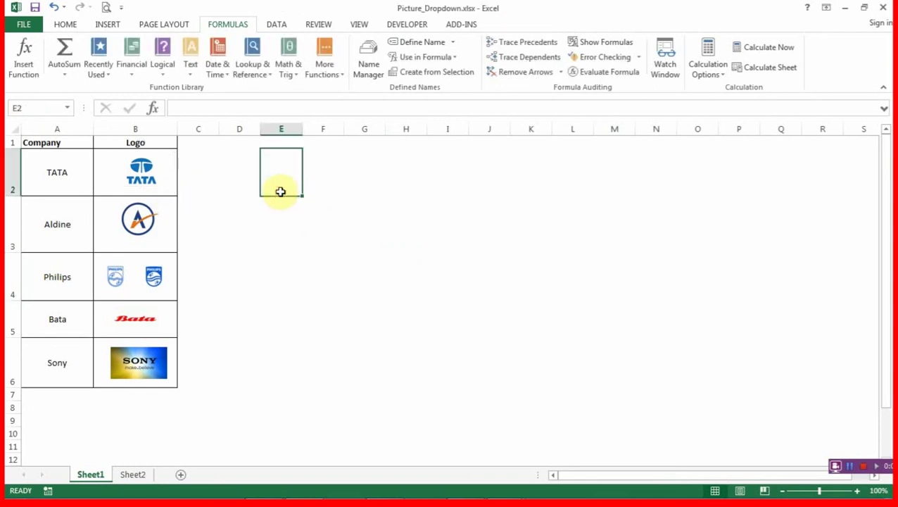
pyautogui.press('Left')
pyautogui.press('Left')
pyautogui.press('Left')
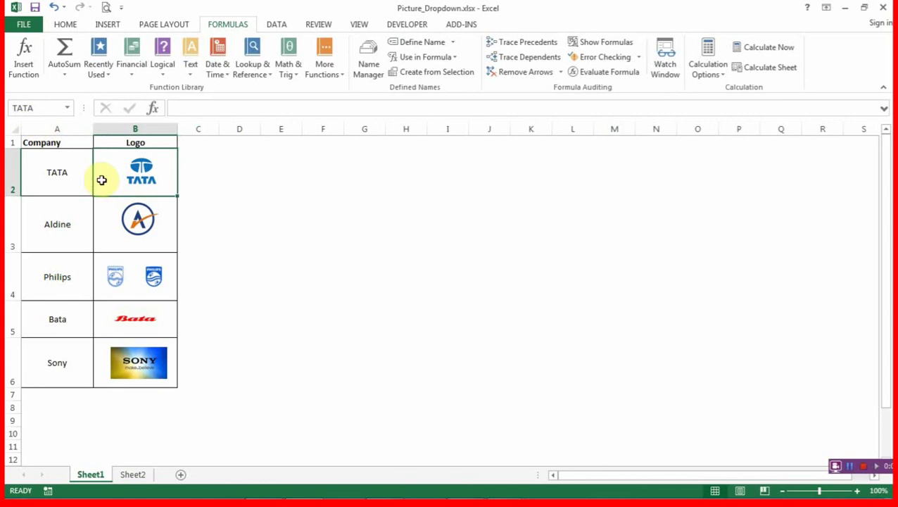
pyautogui.click(197, 215)
pyautogui.press('Left')
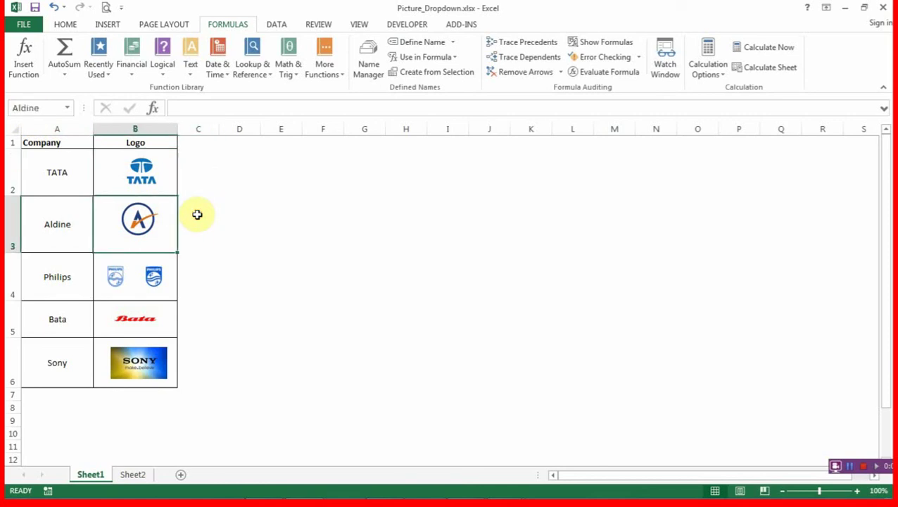
pyautogui.click(464, 318)
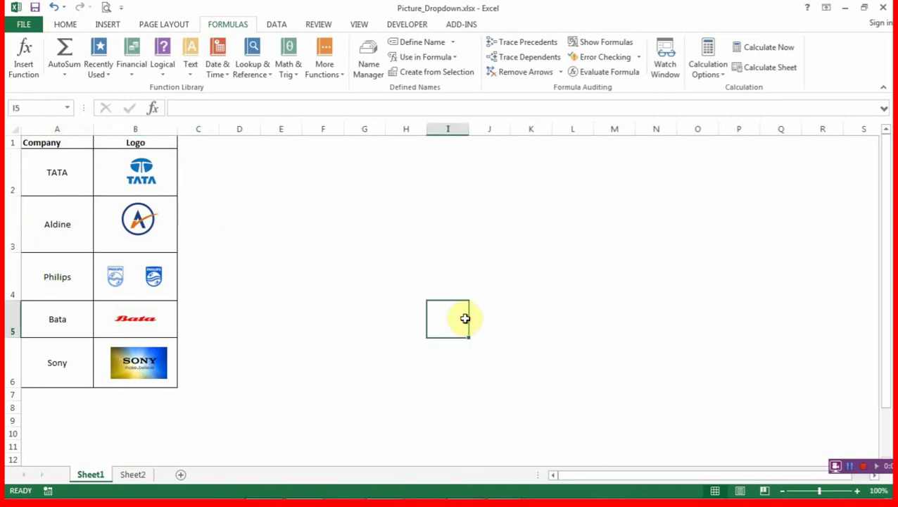
pyautogui.click(133, 473)
# In Name Manager, add the workbook name my_company_info referring to =INDIRECT(Sheet2!$E$2).
pyautogui.click(318, 169)
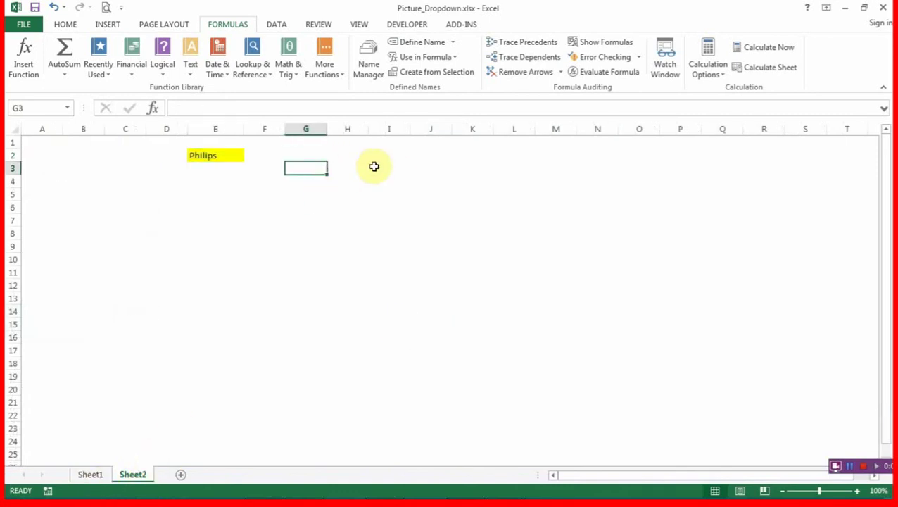
pyautogui.click(229, 156)
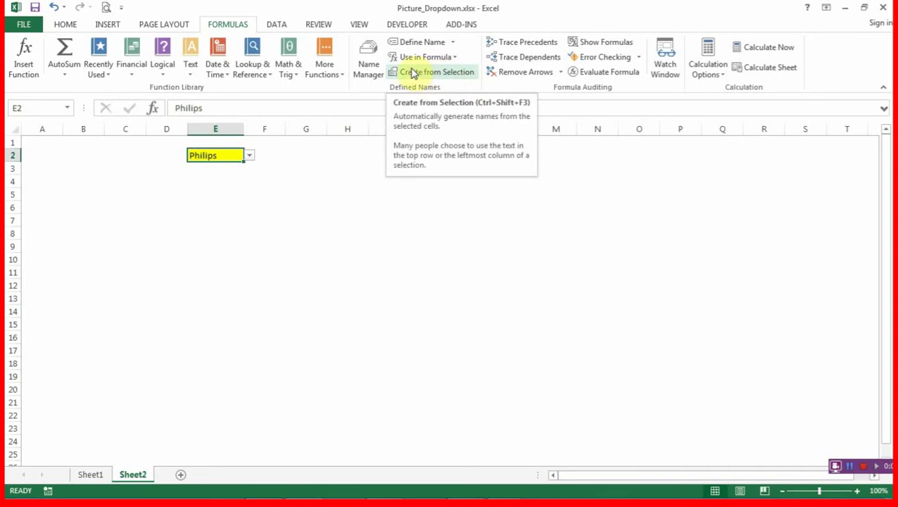
pyautogui.click(368, 62)
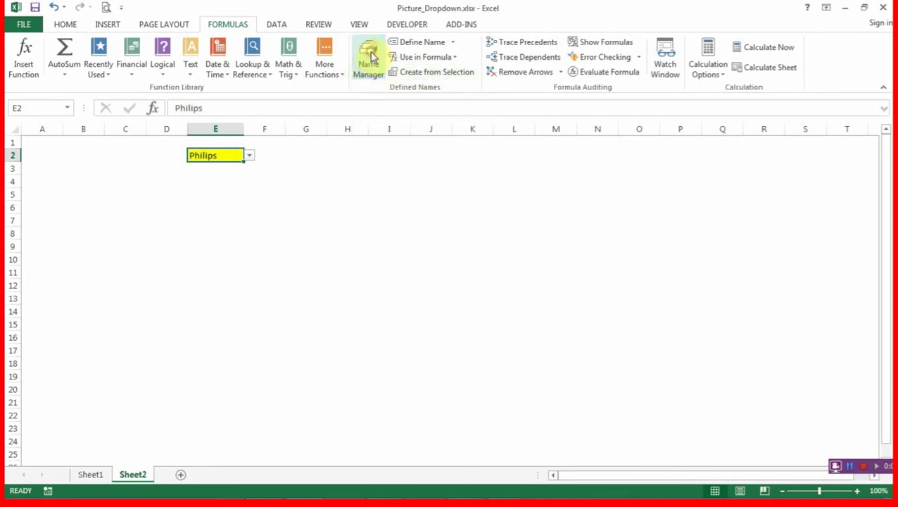
pyautogui.moveTo(399, 95); pyautogui.dragTo(454, 175)
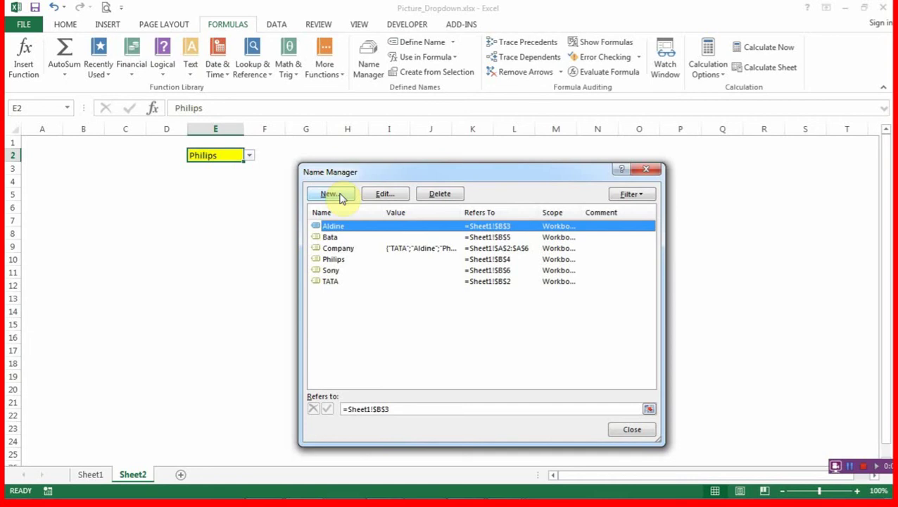
pyautogui.click(340, 195)
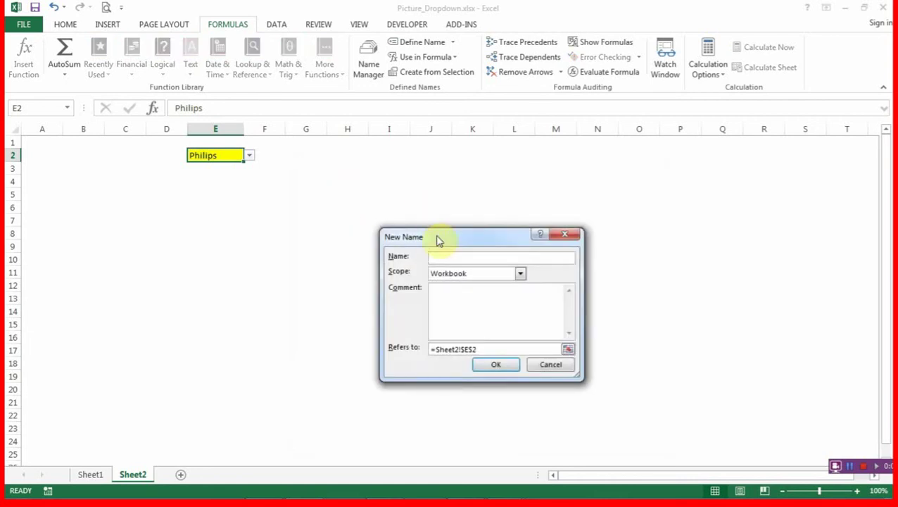
pyautogui.moveTo(437, 236); pyautogui.dragTo(417, 191)
pyautogui.write('my_company_info')
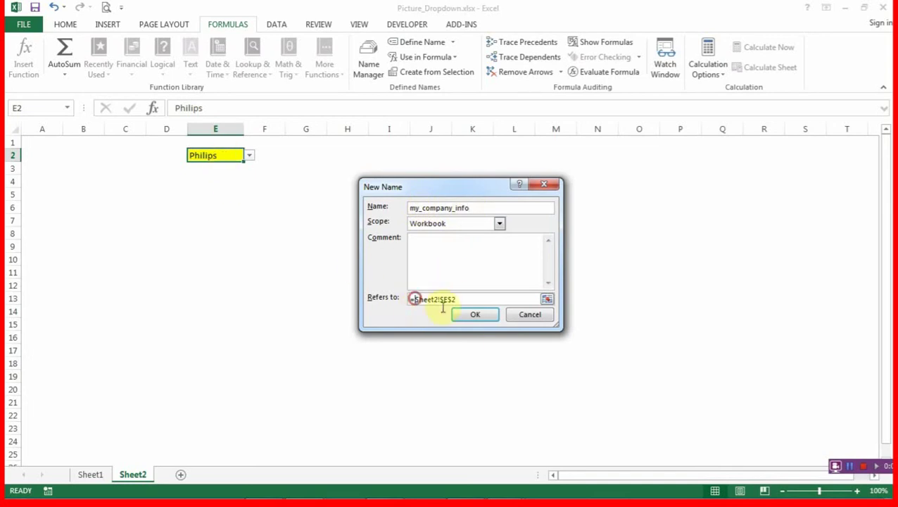
pyautogui.click(443, 302)
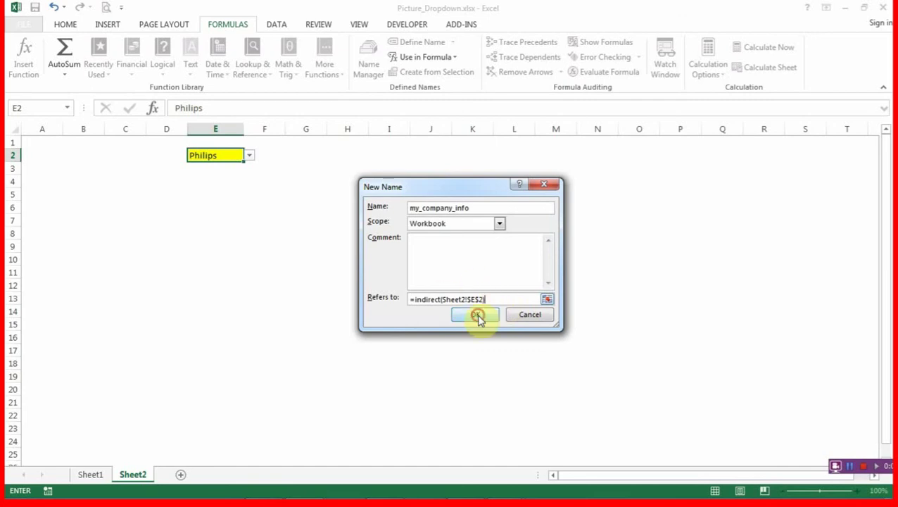
pyautogui.click(478, 318)
pyautogui.click(606, 380)
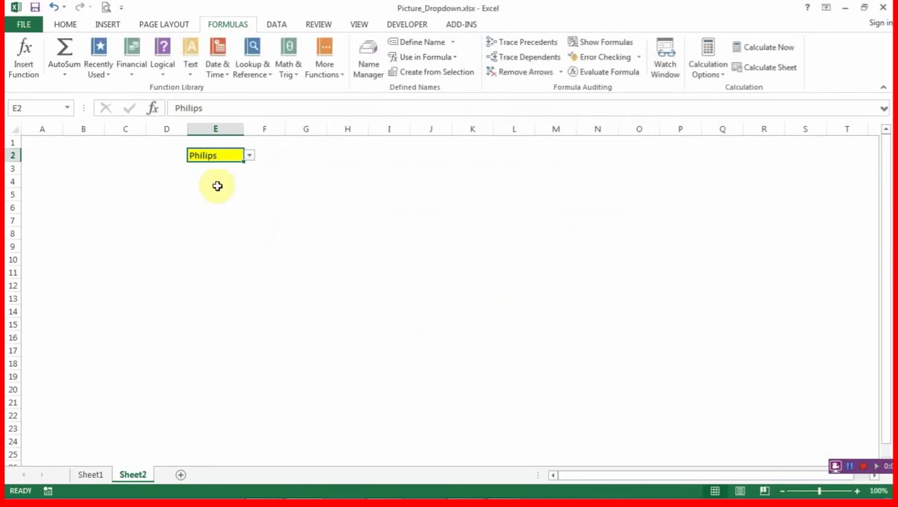
# Copy the TATA logo from Sheet1 and paste it onto Sheet2 around cells G2:H4.
pyautogui.click(297, 183)
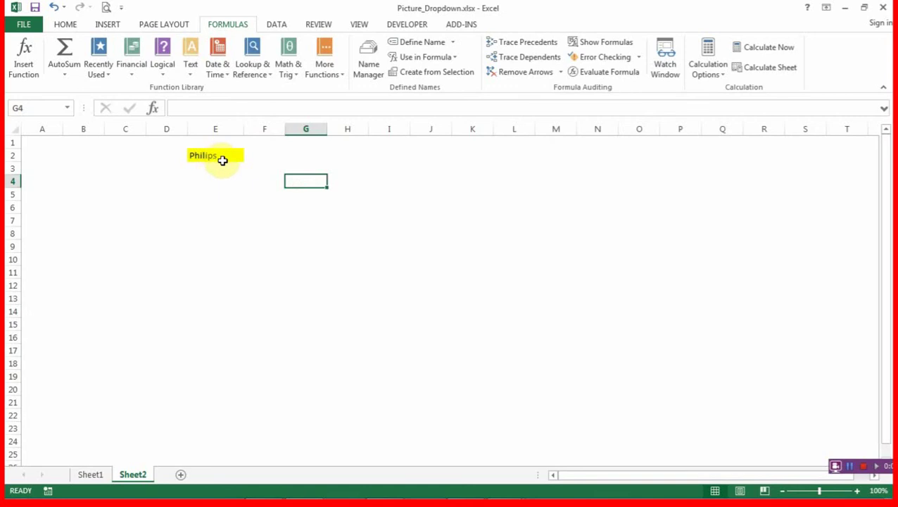
pyautogui.click(90, 475)
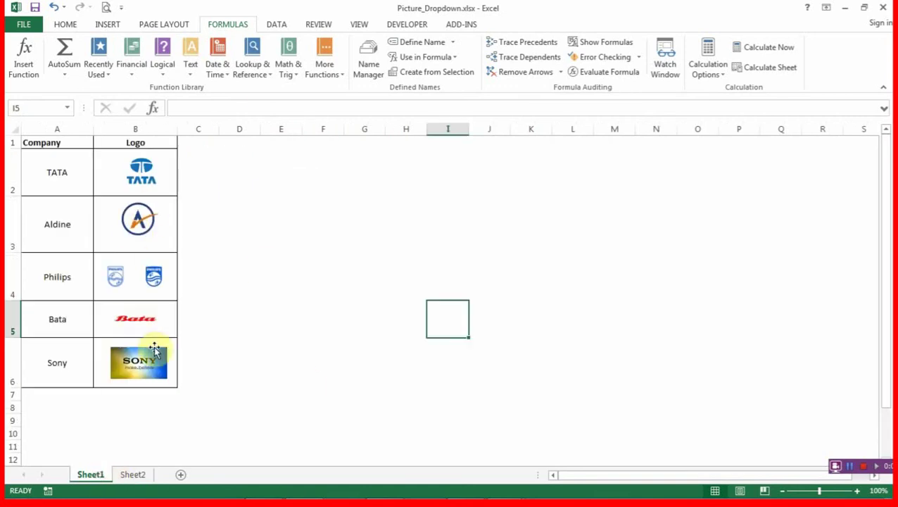
pyautogui.click(141, 172)
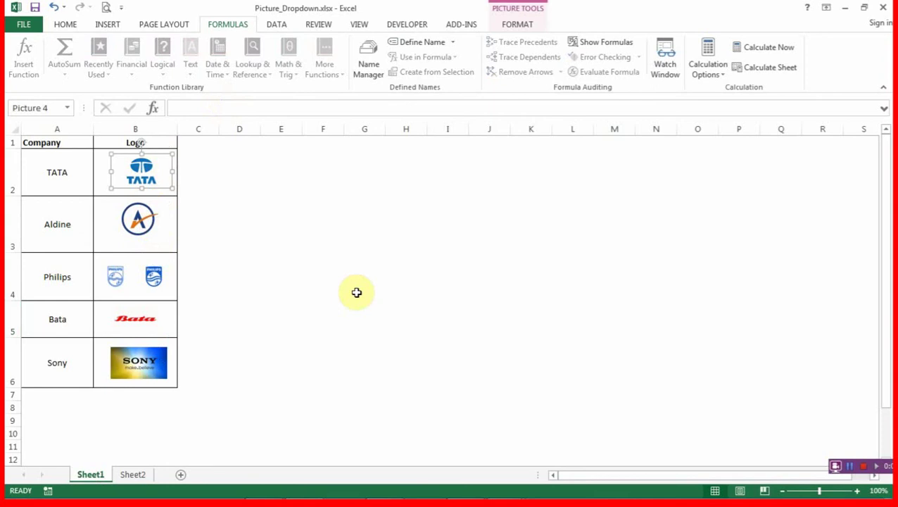
pyautogui.click(132, 474)
pyautogui.click(394, 194)
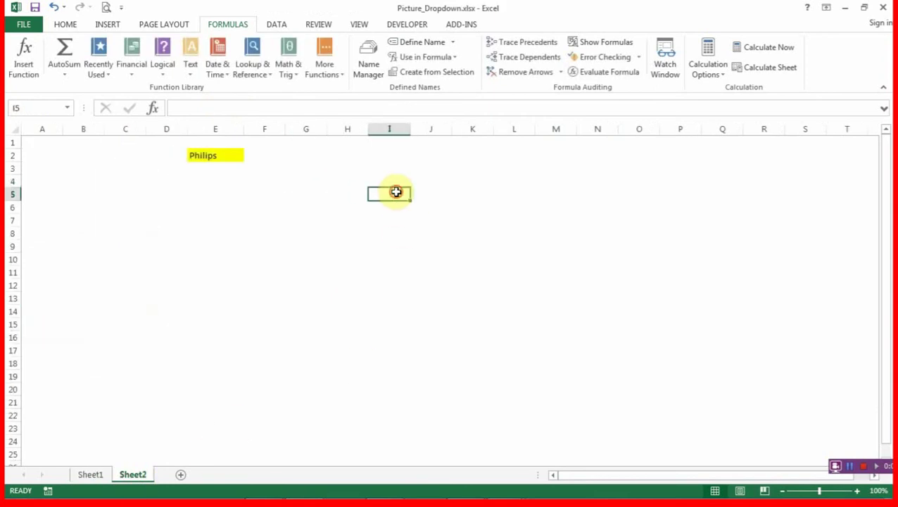
pyautogui.hotkey('ctrl', 'v')
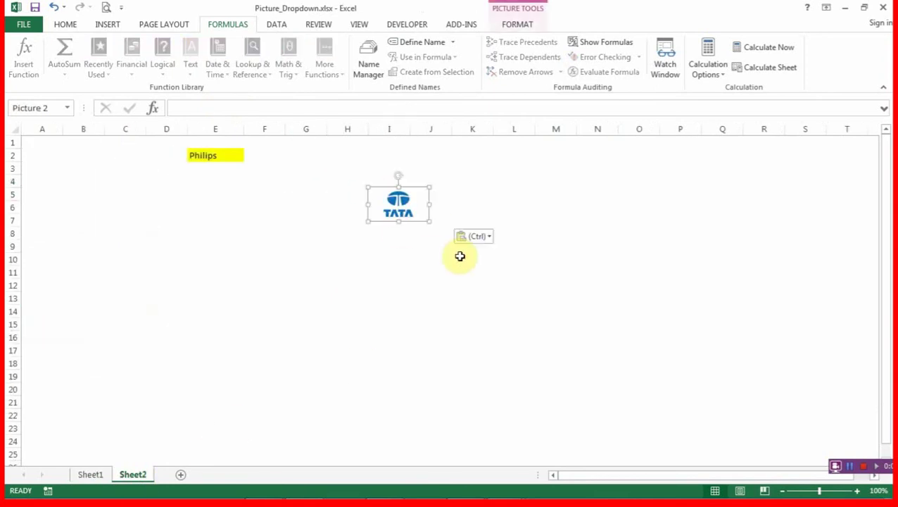
pyautogui.moveTo(398, 203); pyautogui.dragTo(326, 170)
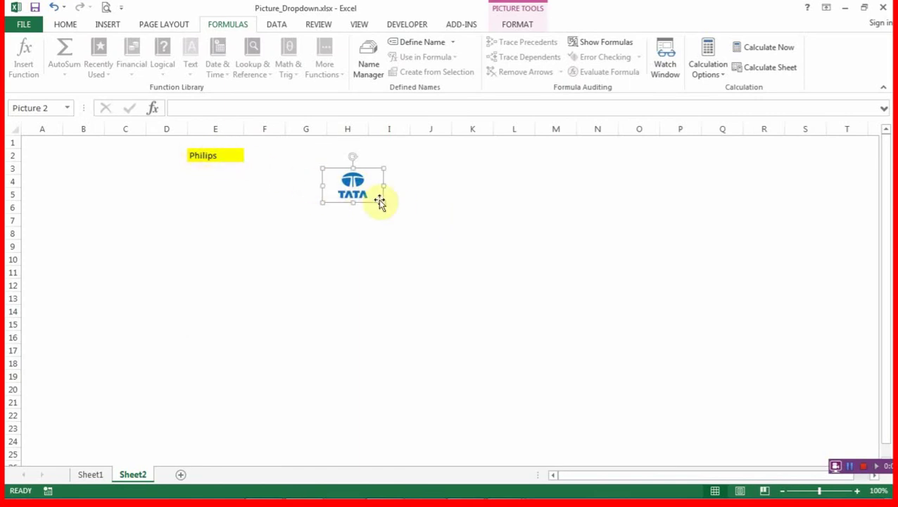
pyautogui.click(468, 206)
pyautogui.click(356, 190)
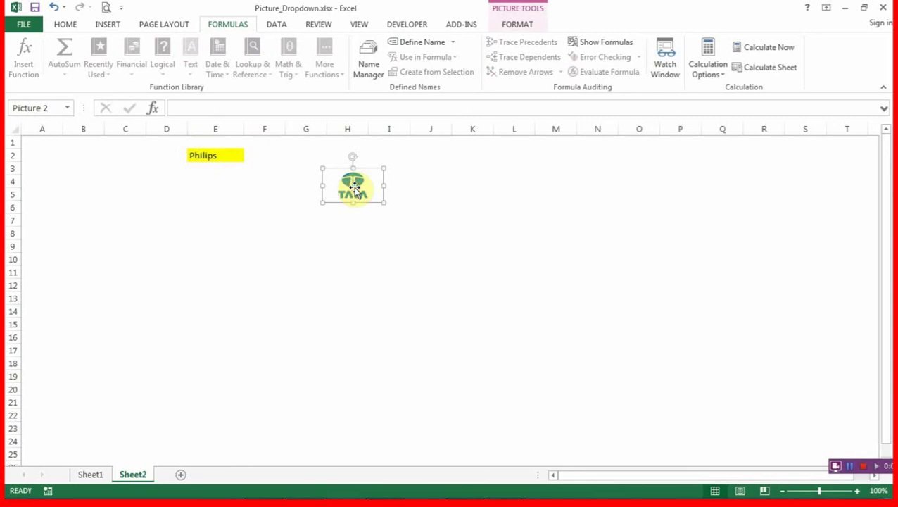
# Link the pasted picture to =my_company_info so it shows the Philips logo.
pyautogui.click(193, 109)
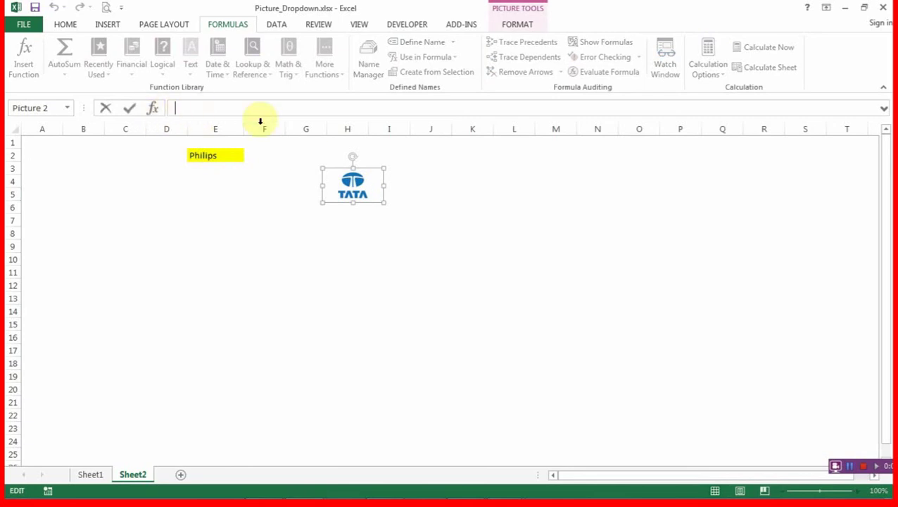
pyautogui.click(260, 122)
pyautogui.write('my')
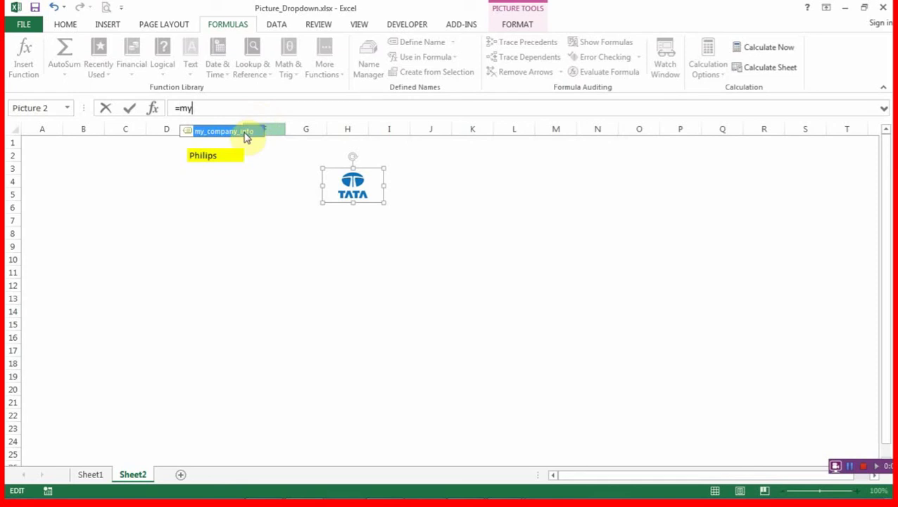
pyautogui.doubleClick(243, 131)
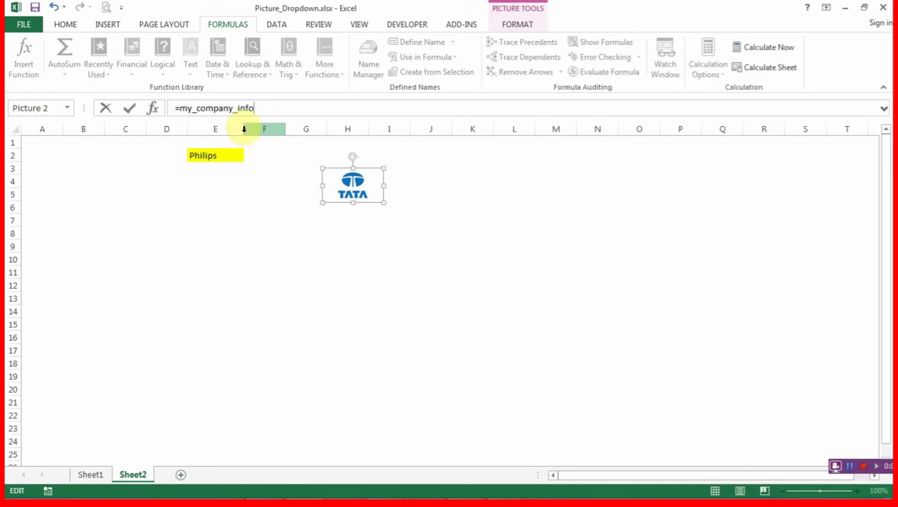
pyautogui.press('Return')
pyautogui.click(315, 281)
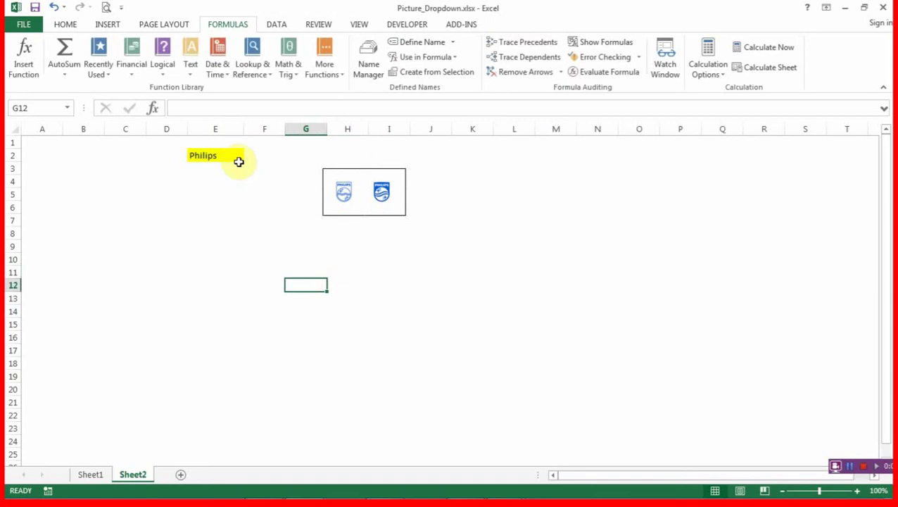
# Cycle E2 through Aldine, Sony, Bata, Philips, TATA, ending on Bata, checking the logo updates.
pyautogui.click(235, 154)
pyautogui.click(249, 156)
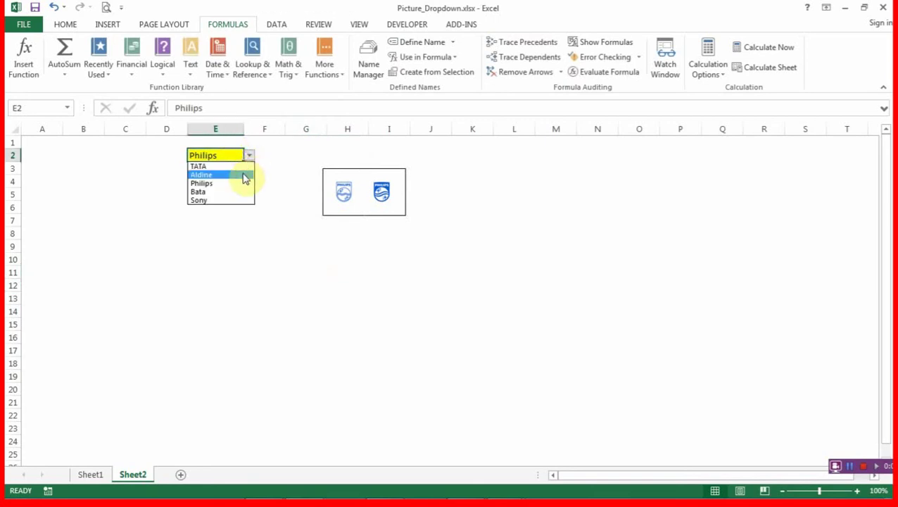
pyautogui.click(240, 174)
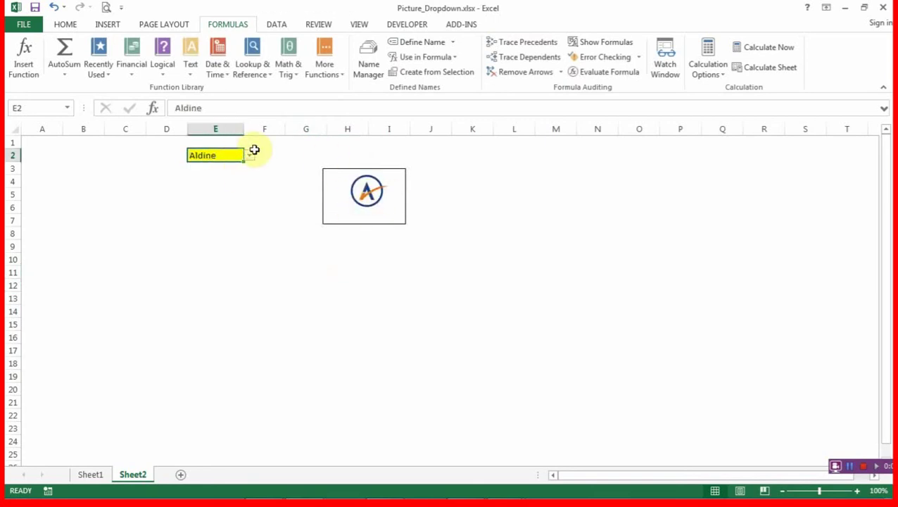
pyautogui.click(249, 156)
pyautogui.click(239, 201)
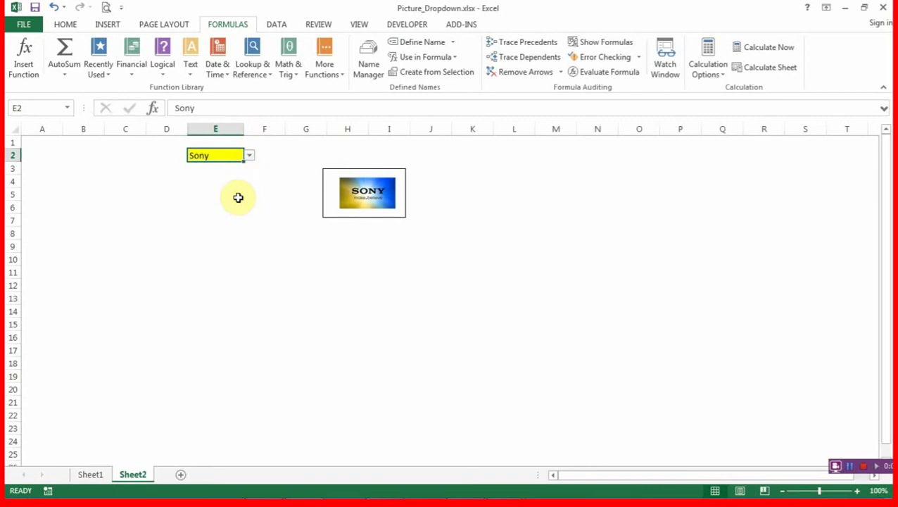
pyautogui.click(249, 155)
pyautogui.click(224, 191)
pyautogui.click(249, 155)
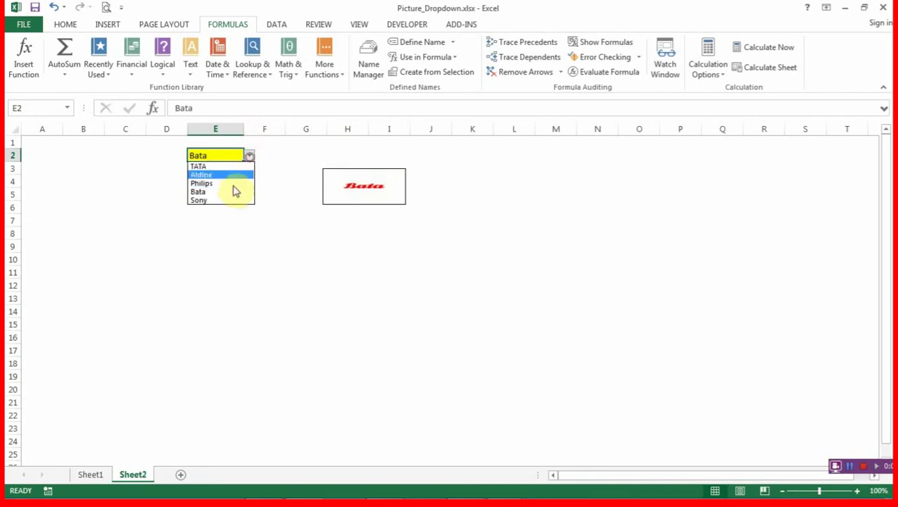
pyautogui.click(230, 182)
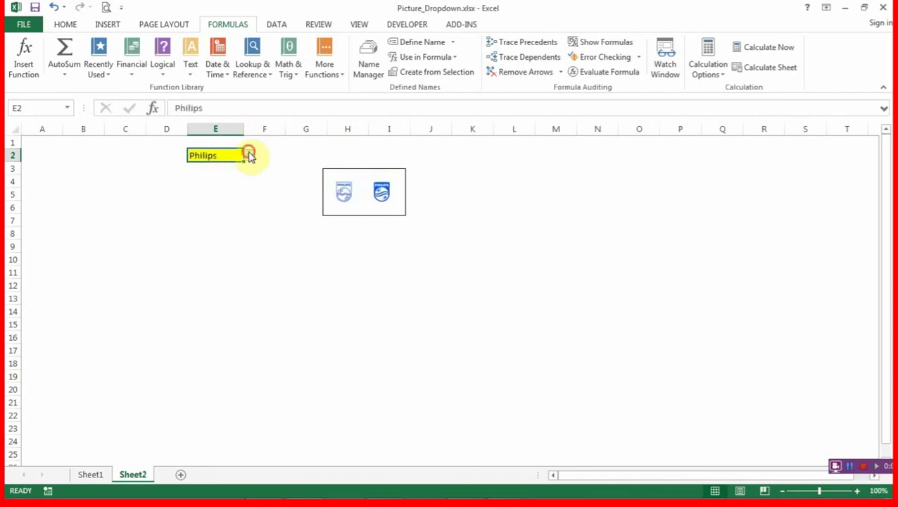
pyautogui.click(249, 156)
pyautogui.click(235, 166)
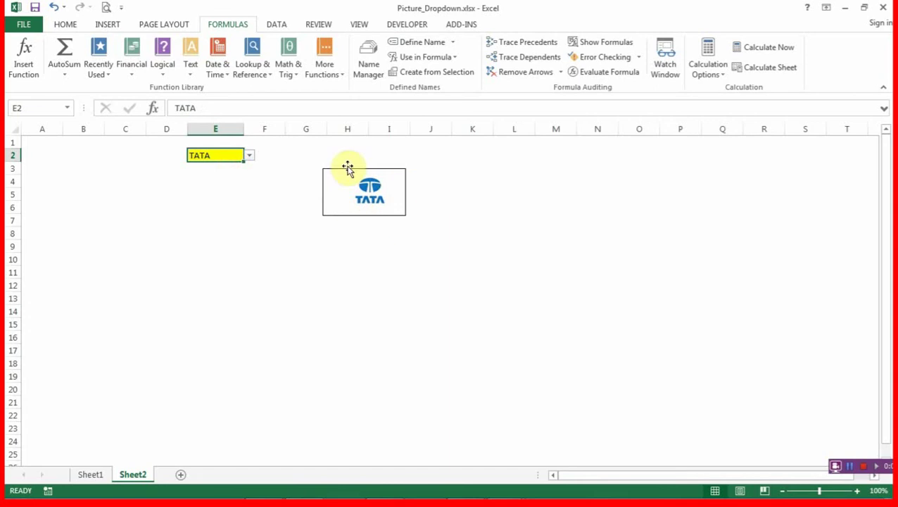
pyautogui.click(249, 156)
pyautogui.click(230, 195)
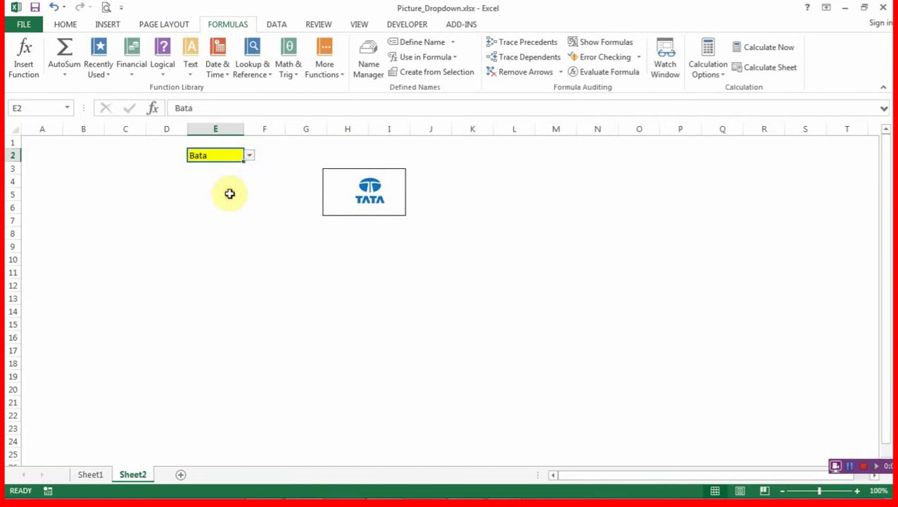
pyautogui.click(352, 321)
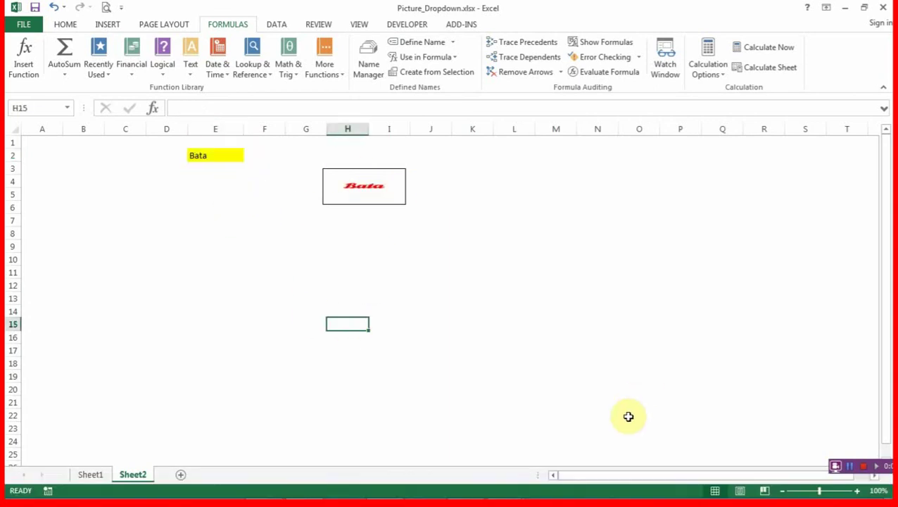
pyautogui.moveTo(572, 496)
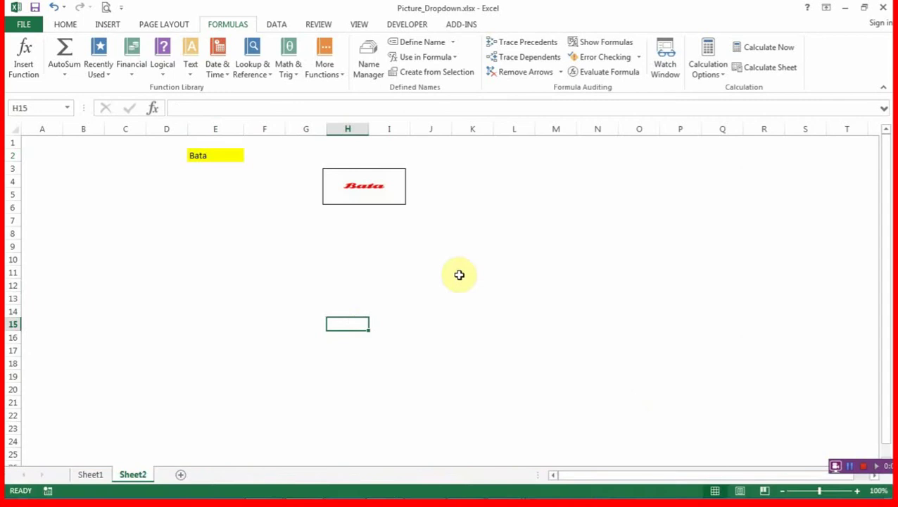
# Switch to Thanks.pptx in PowerPoint and run the Thanks for Watching slide as a slide show.
pyautogui.moveTo(512, 492)
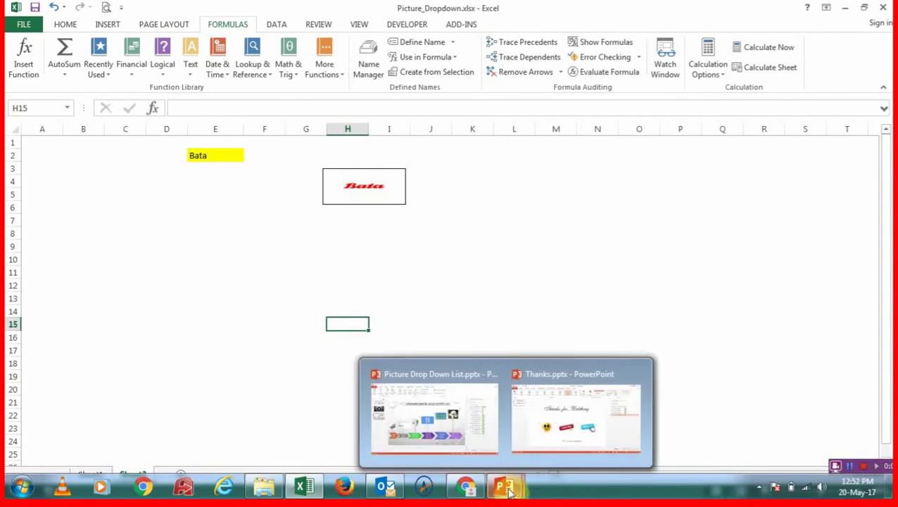
pyautogui.click(556, 454)
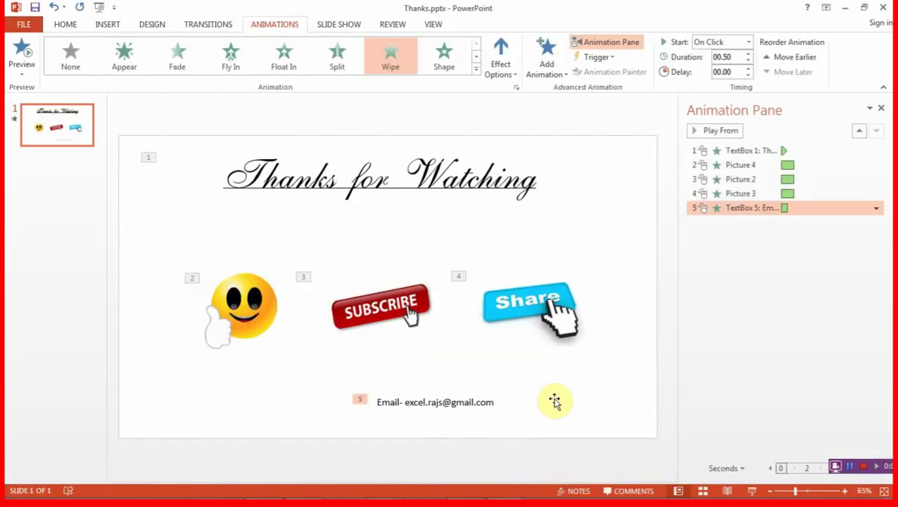
pyautogui.click(752, 491)
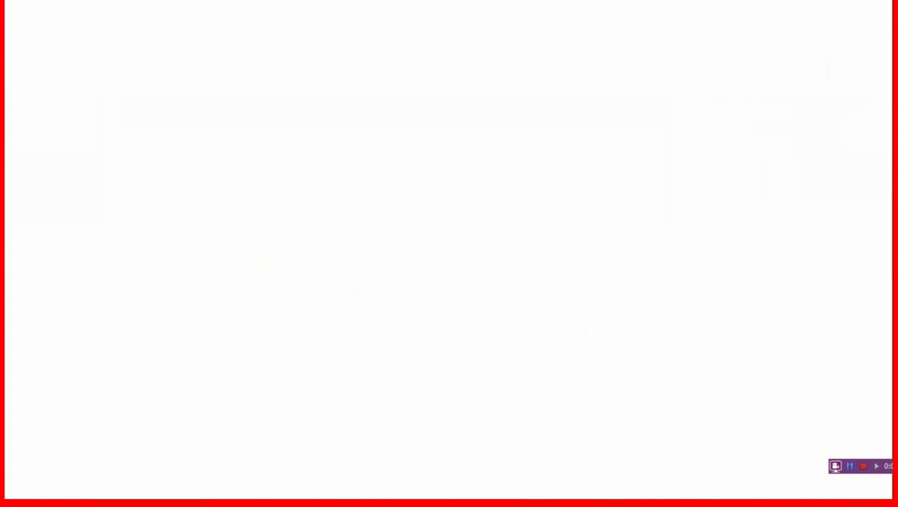